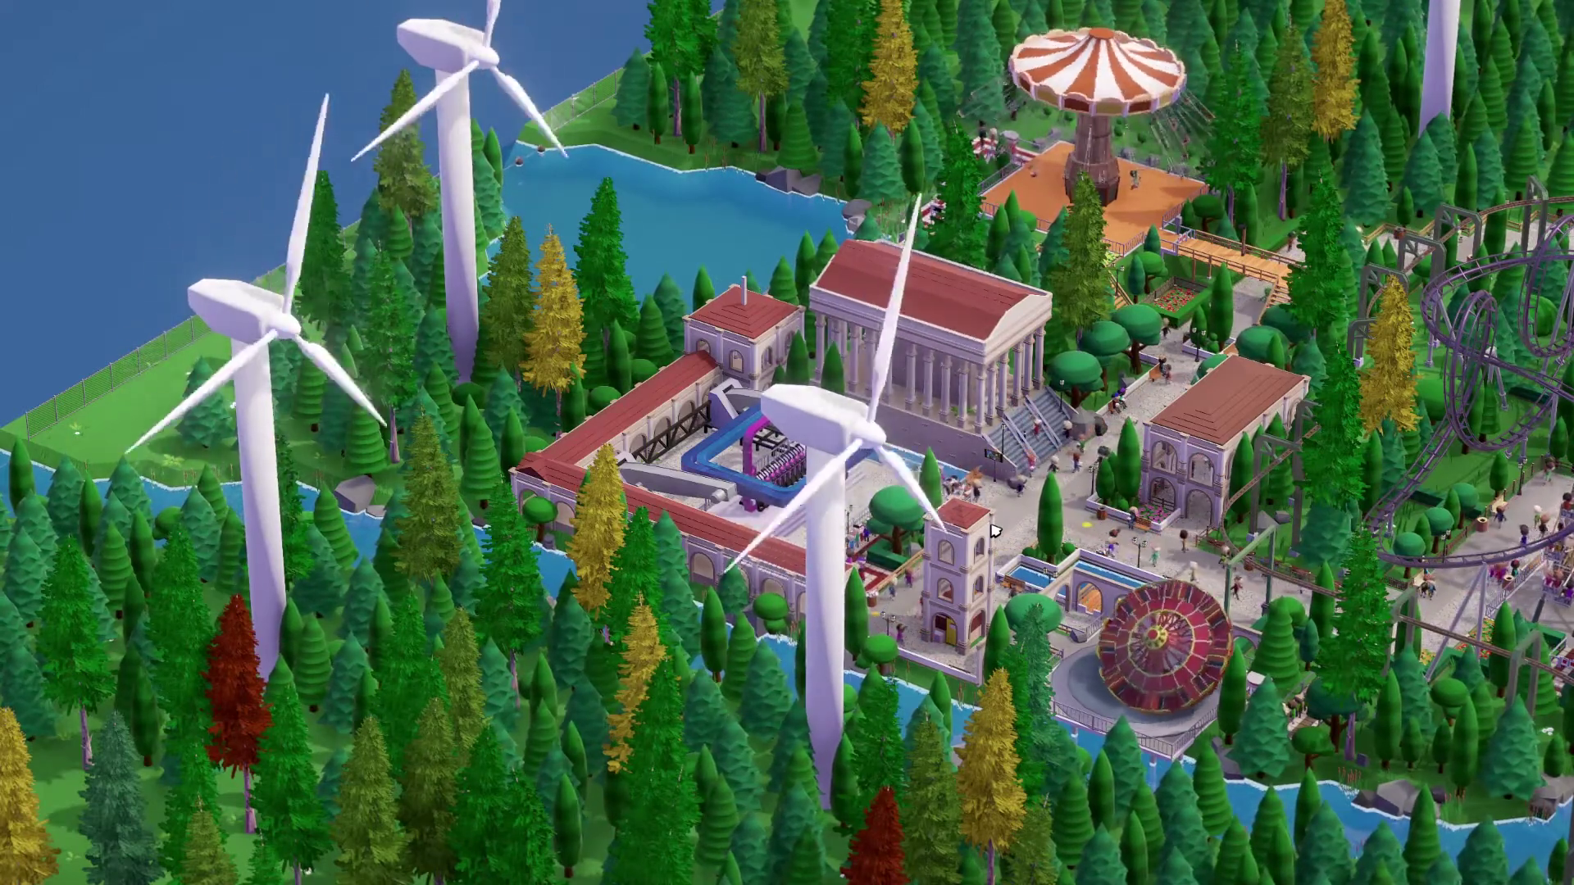
# Step: Zoom and orbit the viewport to inspect the imported tree mesh up close
pyautogui.scroll(8, 658, 642)
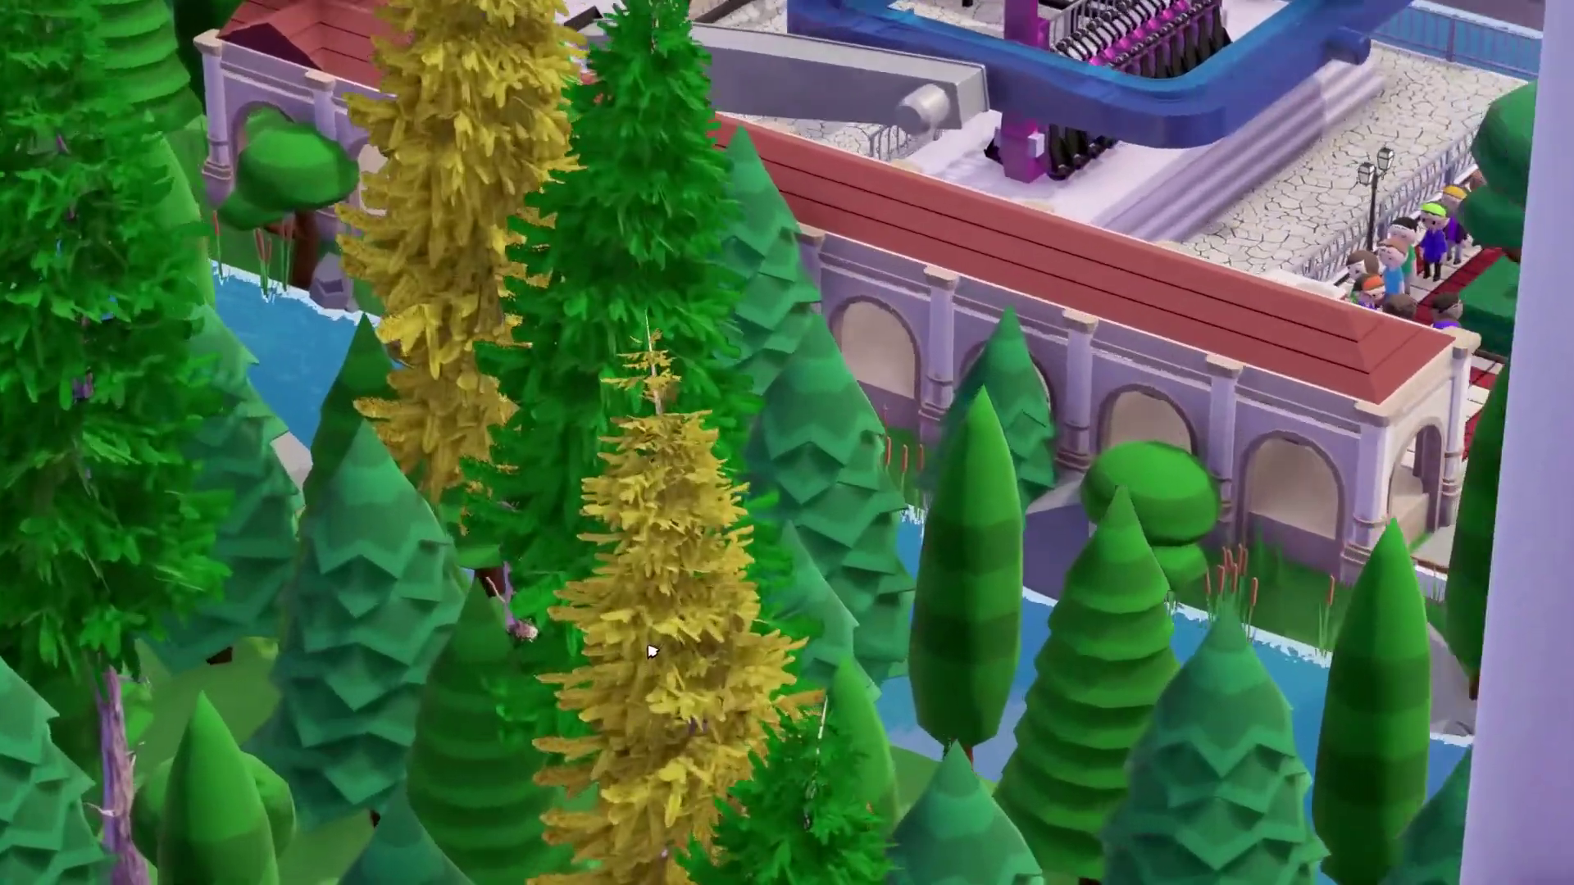
pyautogui.scroll(8, 652, 652)
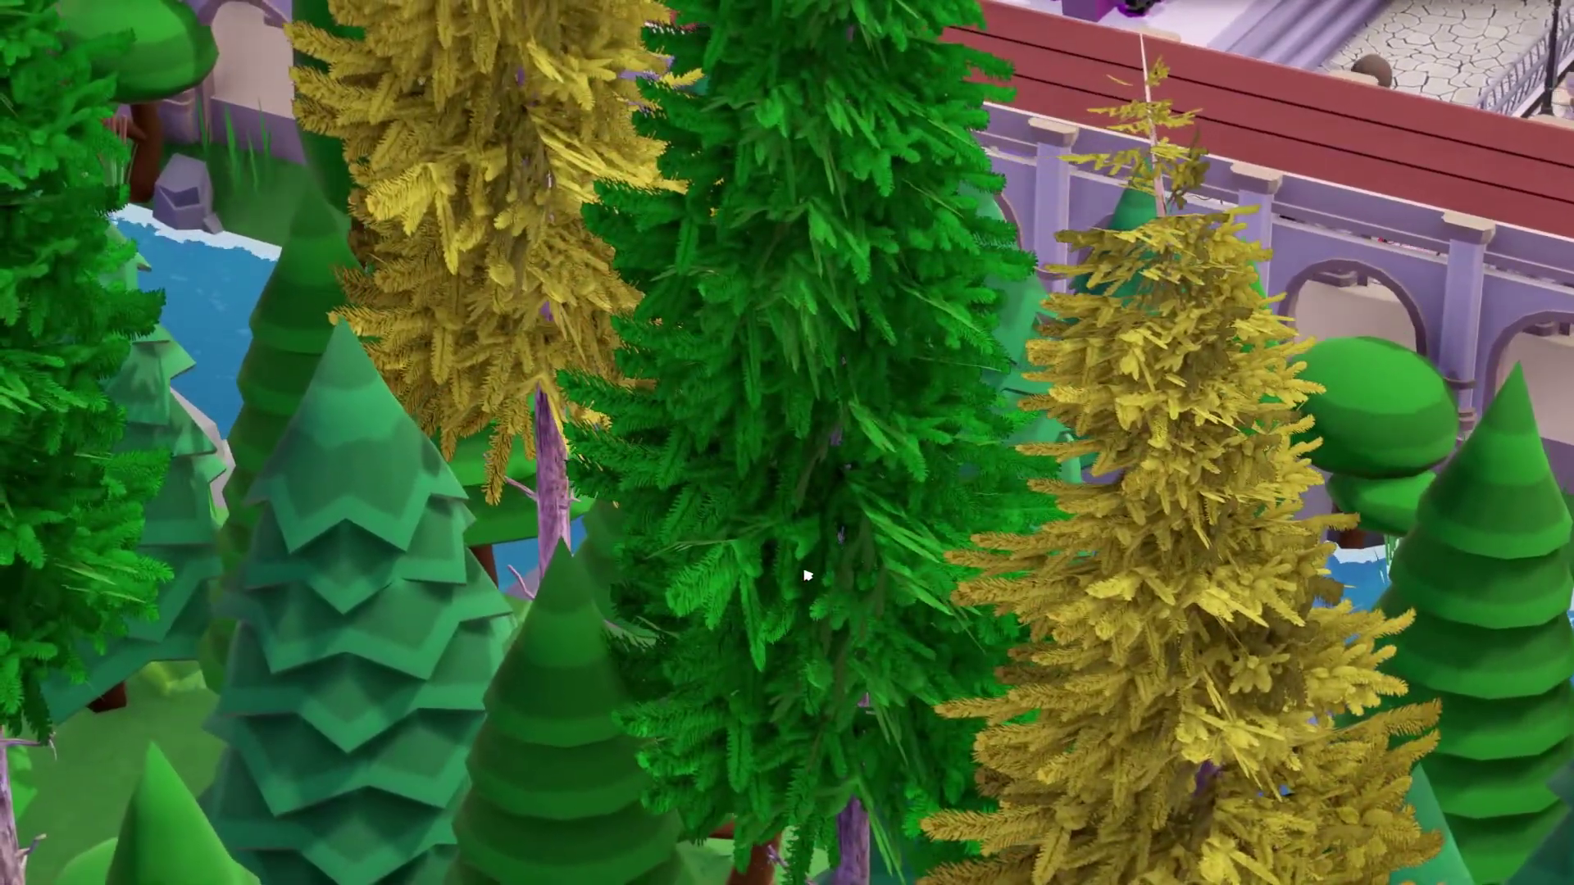
pyautogui.scroll(-3, 1034, 323)
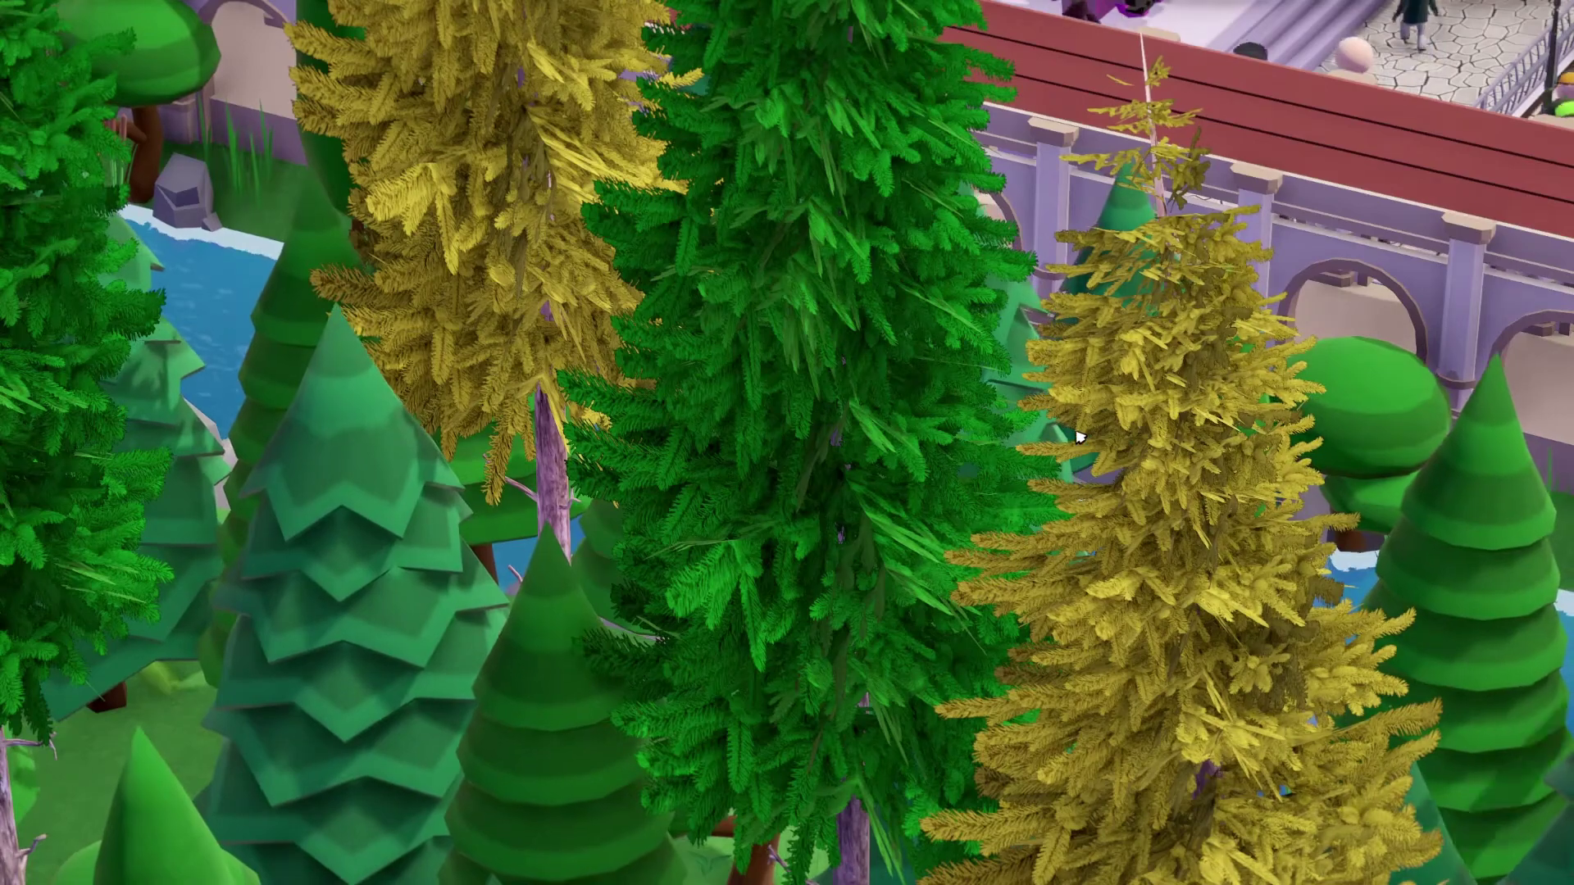
pyautogui.scroll(-3, 992, 450)
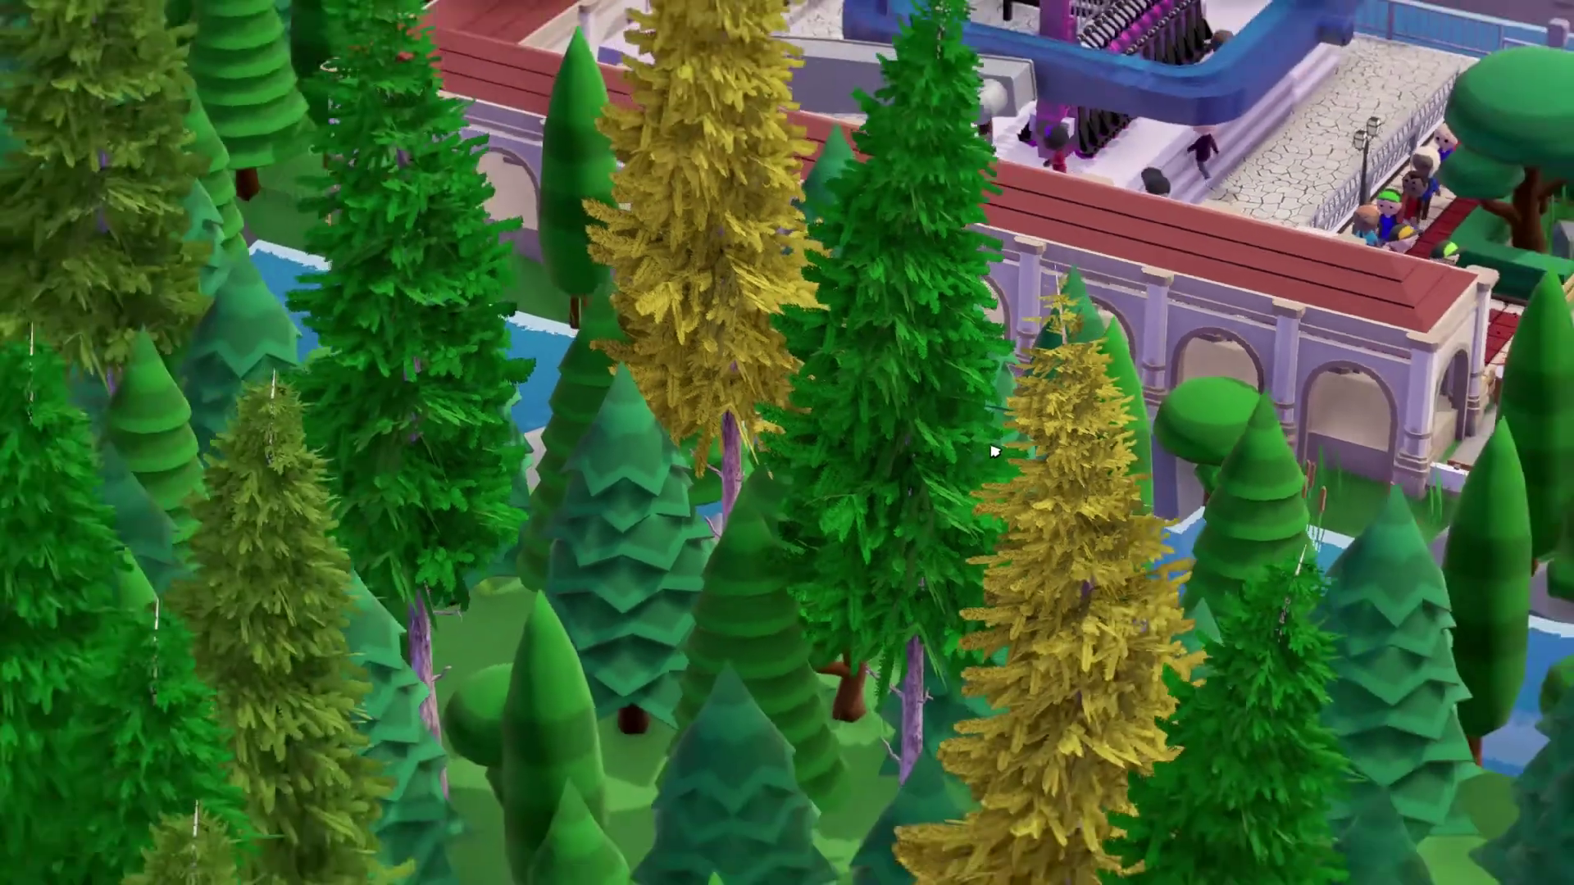
pyautogui.scroll(-5, 992, 451)
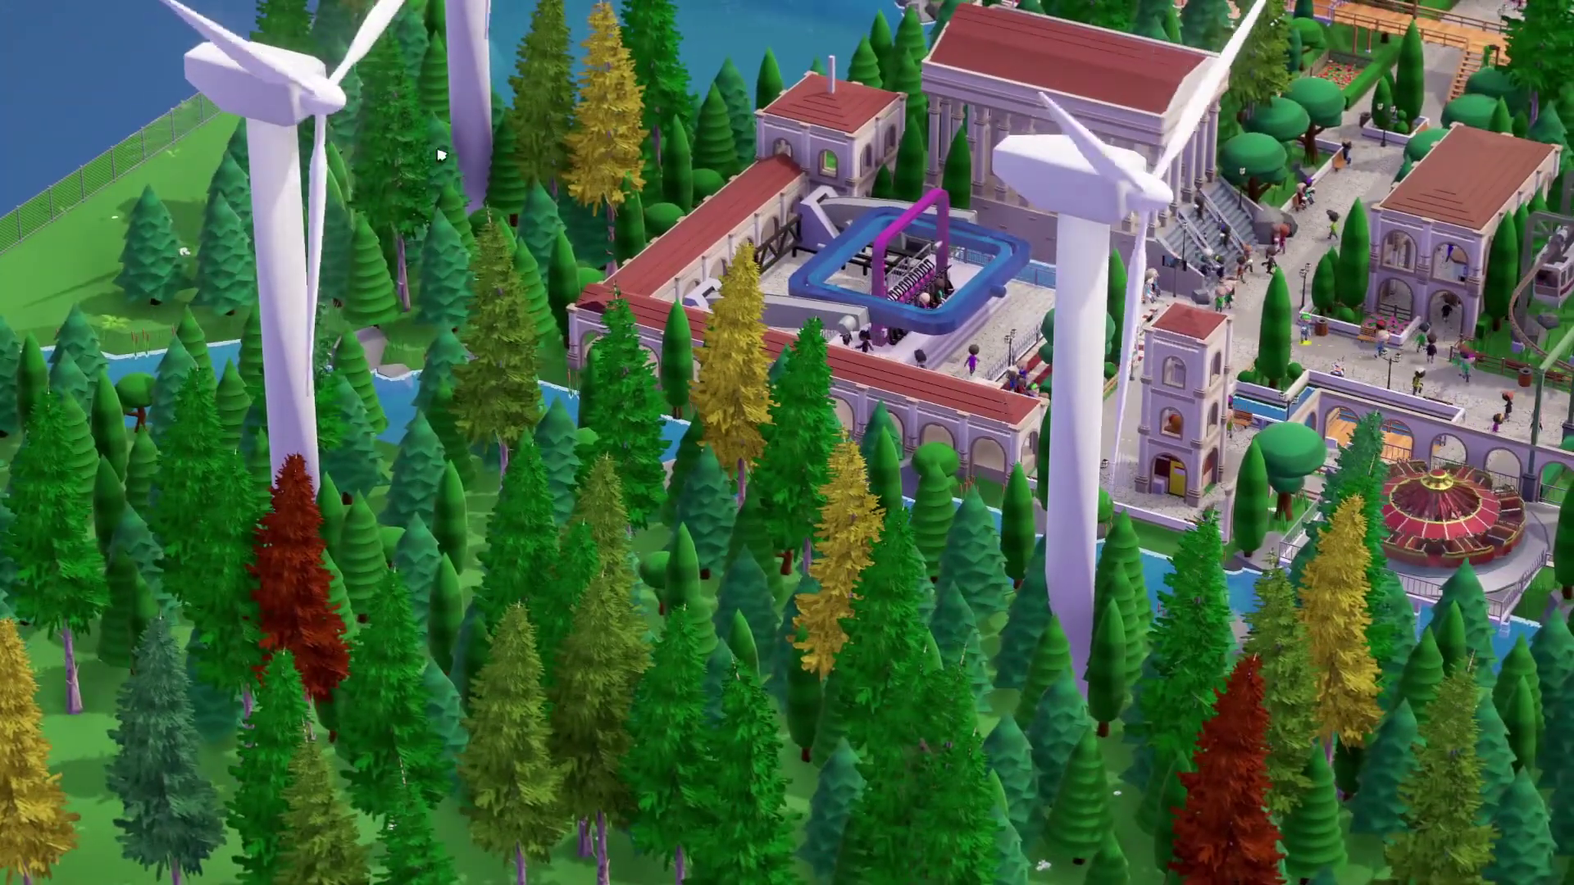
pyautogui.scroll(-3, 724, 523)
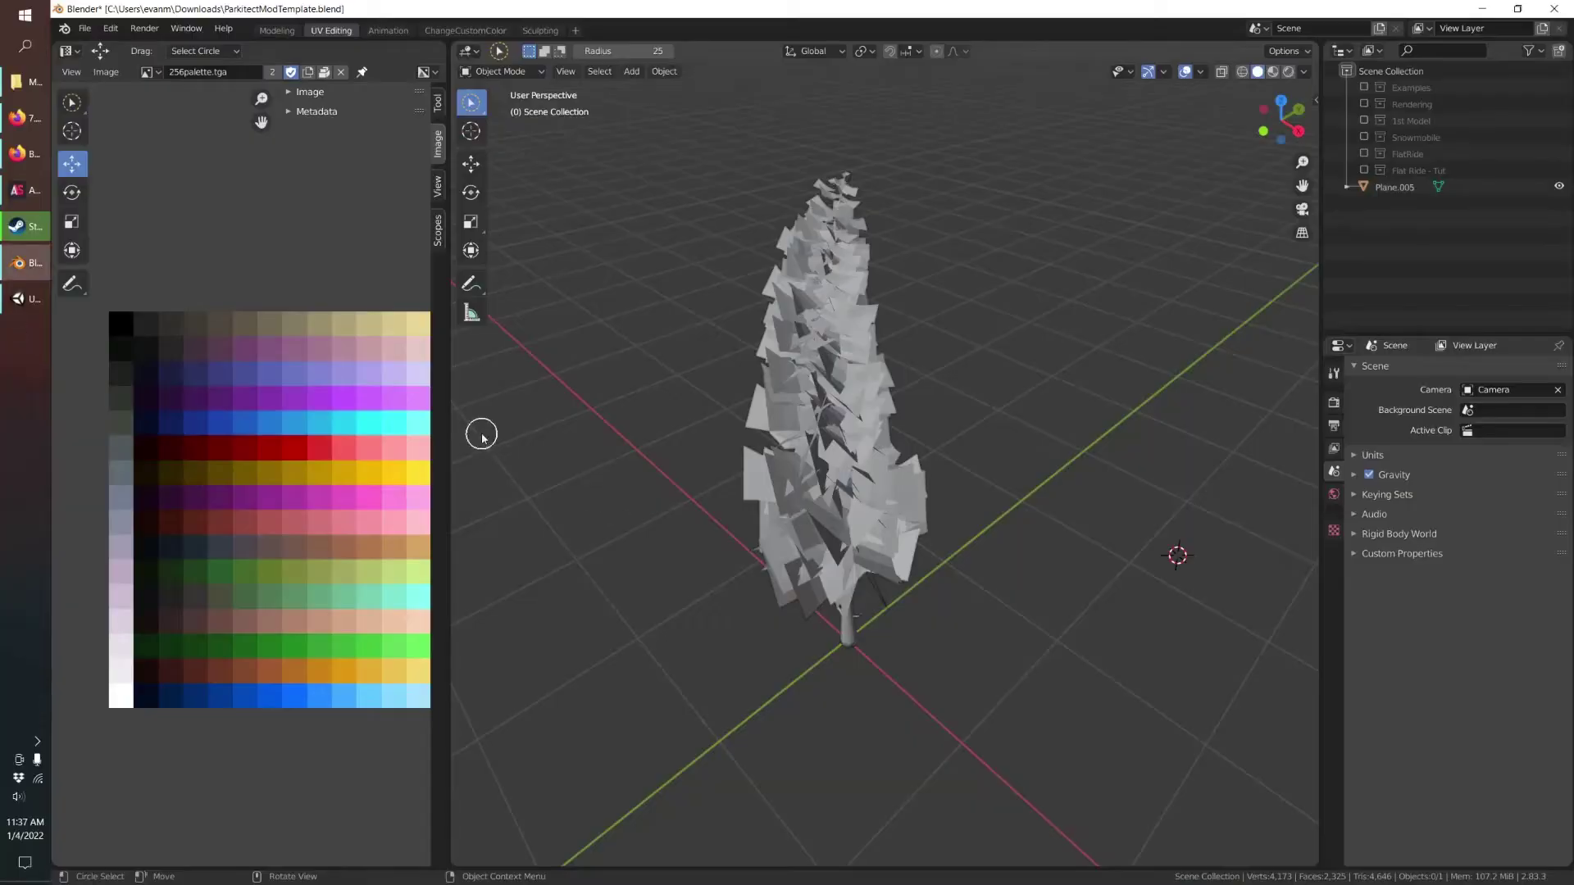
pyautogui.scroll(5, 843, 297)
pyautogui.moveTo(764, 340); pyautogui.dragTo(922, 361, button='middle')
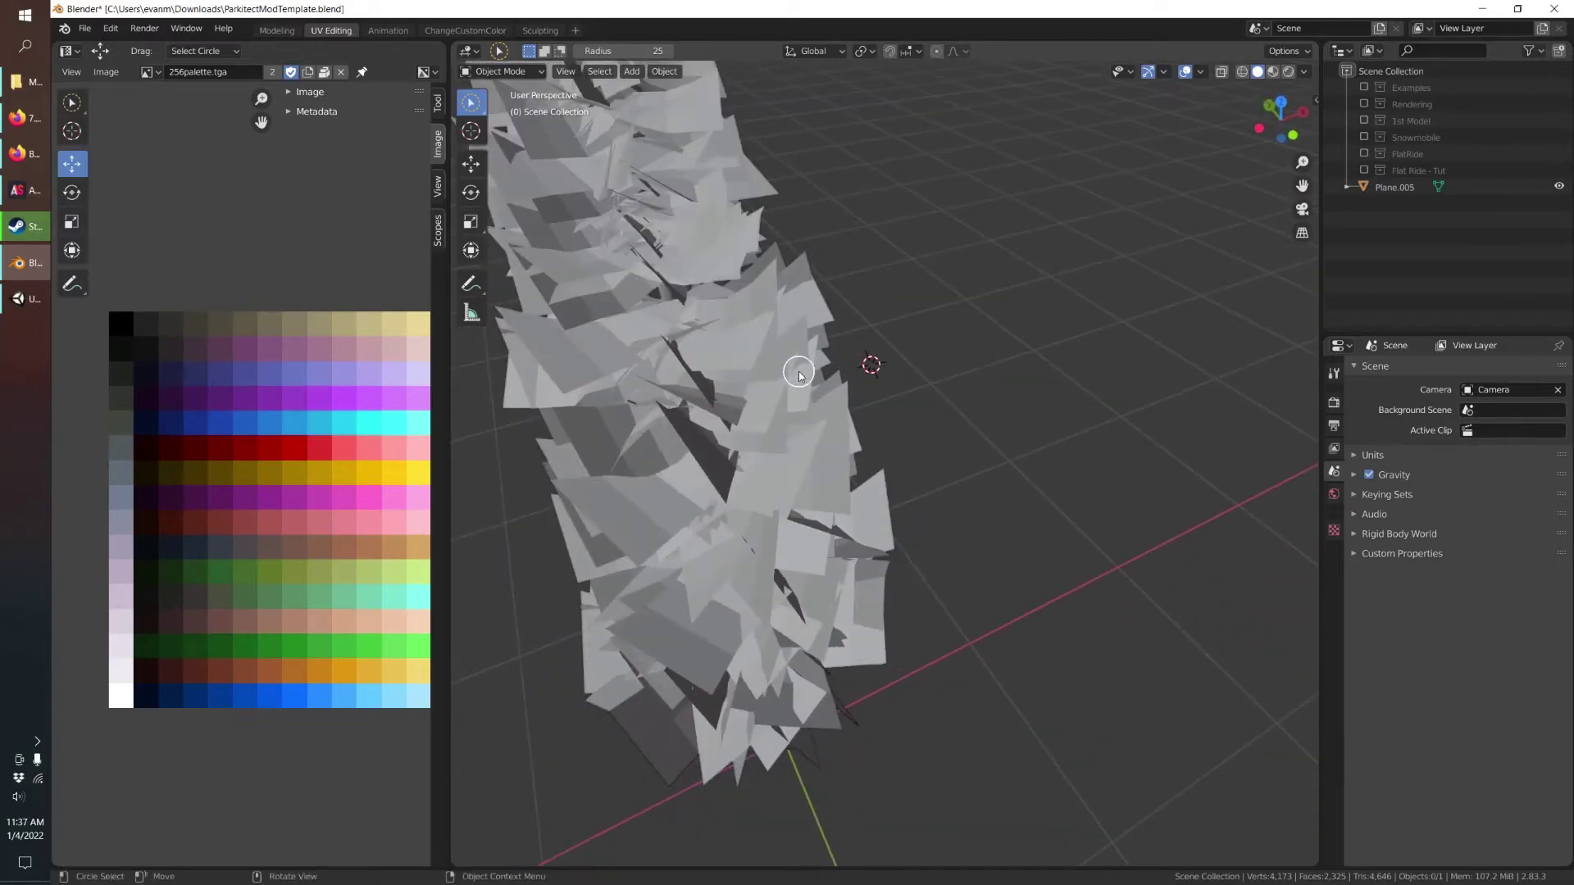
pyautogui.scroll(-2, 800, 373)
pyautogui.scroll(5, 795, 381)
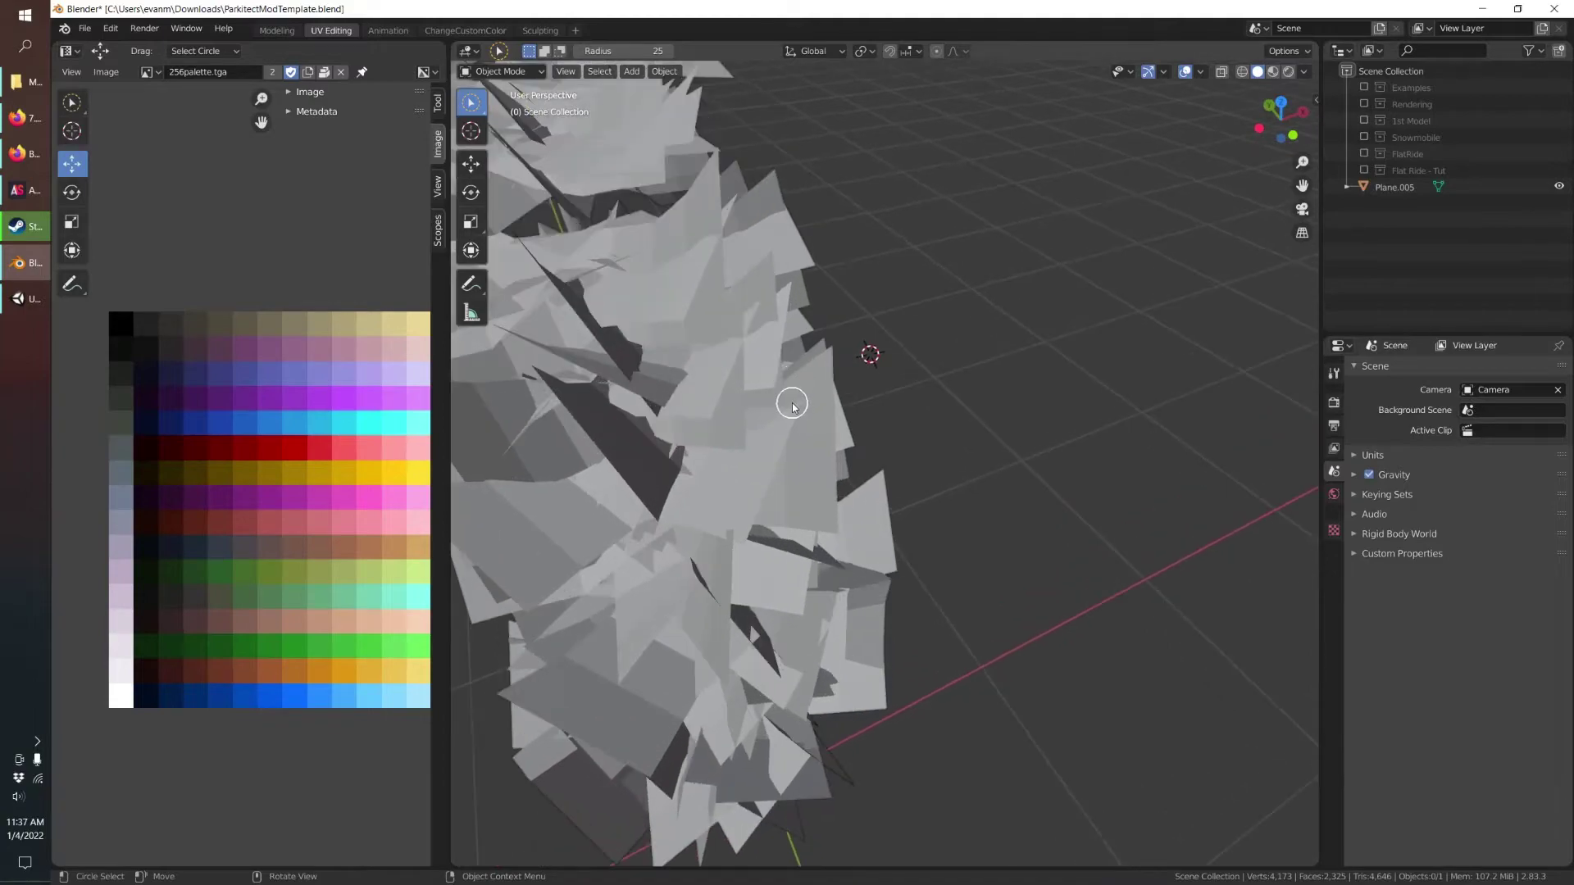
# Step: Select Plane.005, check its geometry in Edit Mode, then bring up the Unity project
pyautogui.click(1394, 187)
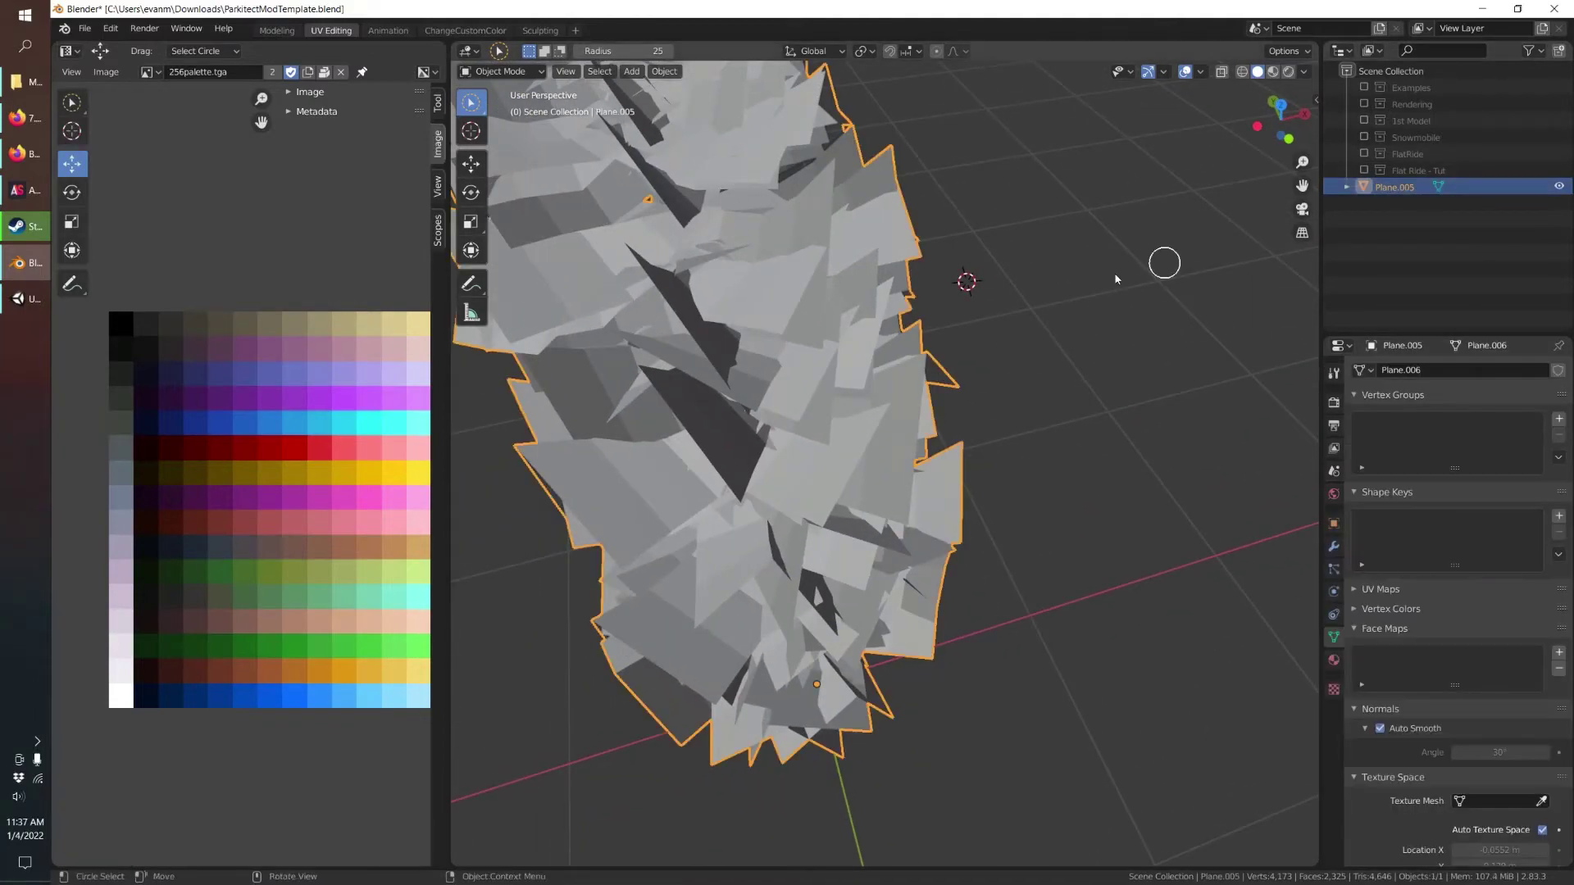
pyautogui.press('Tab')
pyautogui.moveTo(885, 314); pyautogui.dragTo(997, 310, button='middle')
pyautogui.press('Tab')
pyautogui.scroll(-3, 1000, 310)
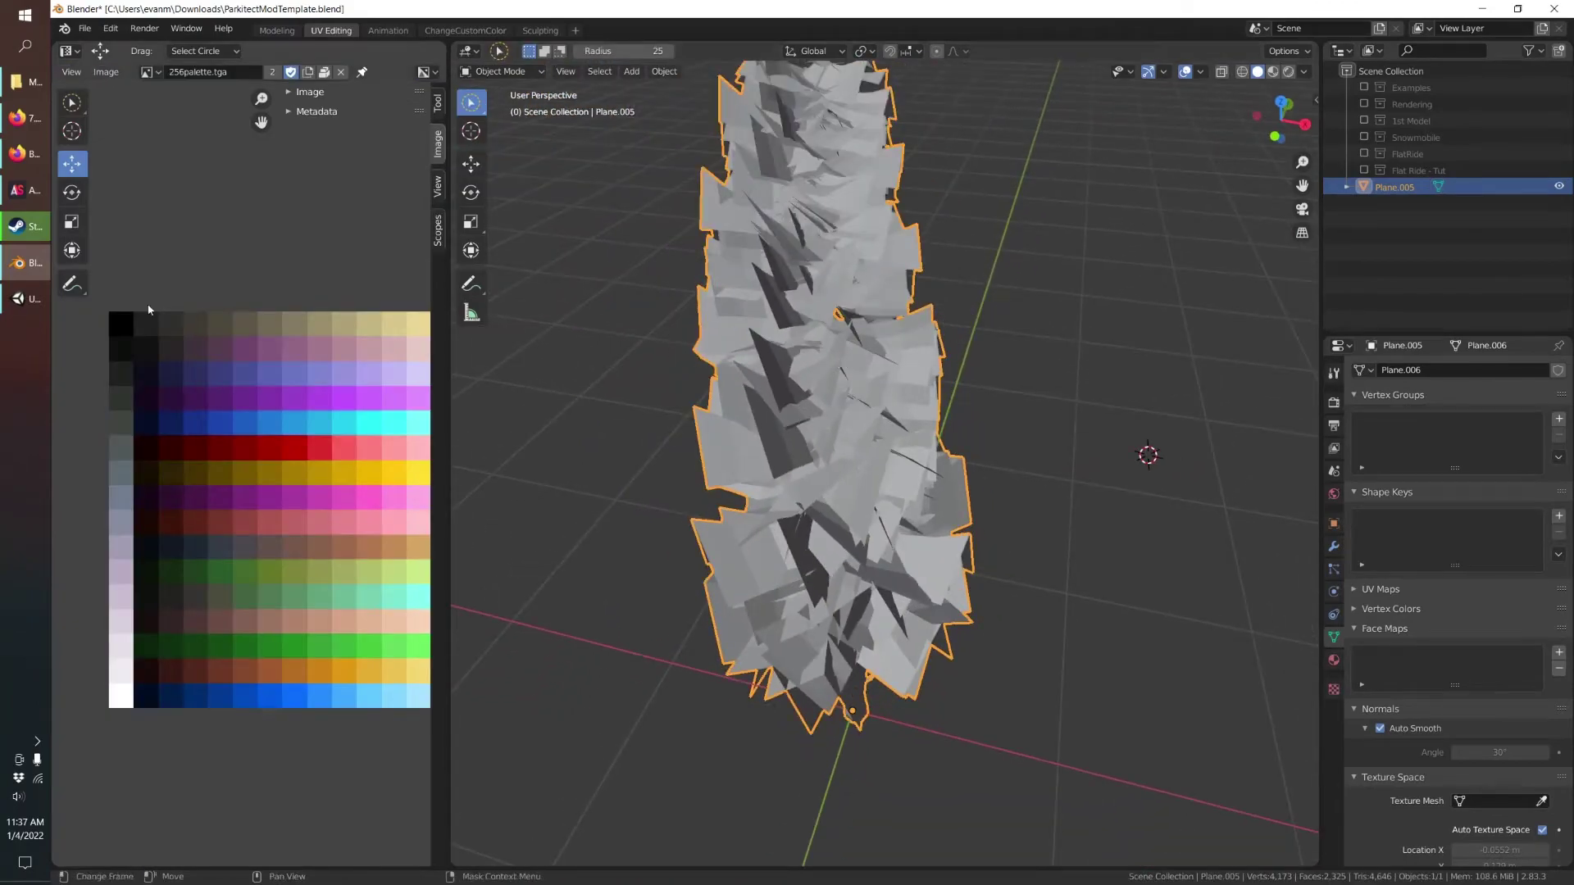
pyautogui.click(25, 298)
# Step: Reveal the igly - Copy (2) texture in Explorer and view igly.png in Photos
pyautogui.click(490, 687)
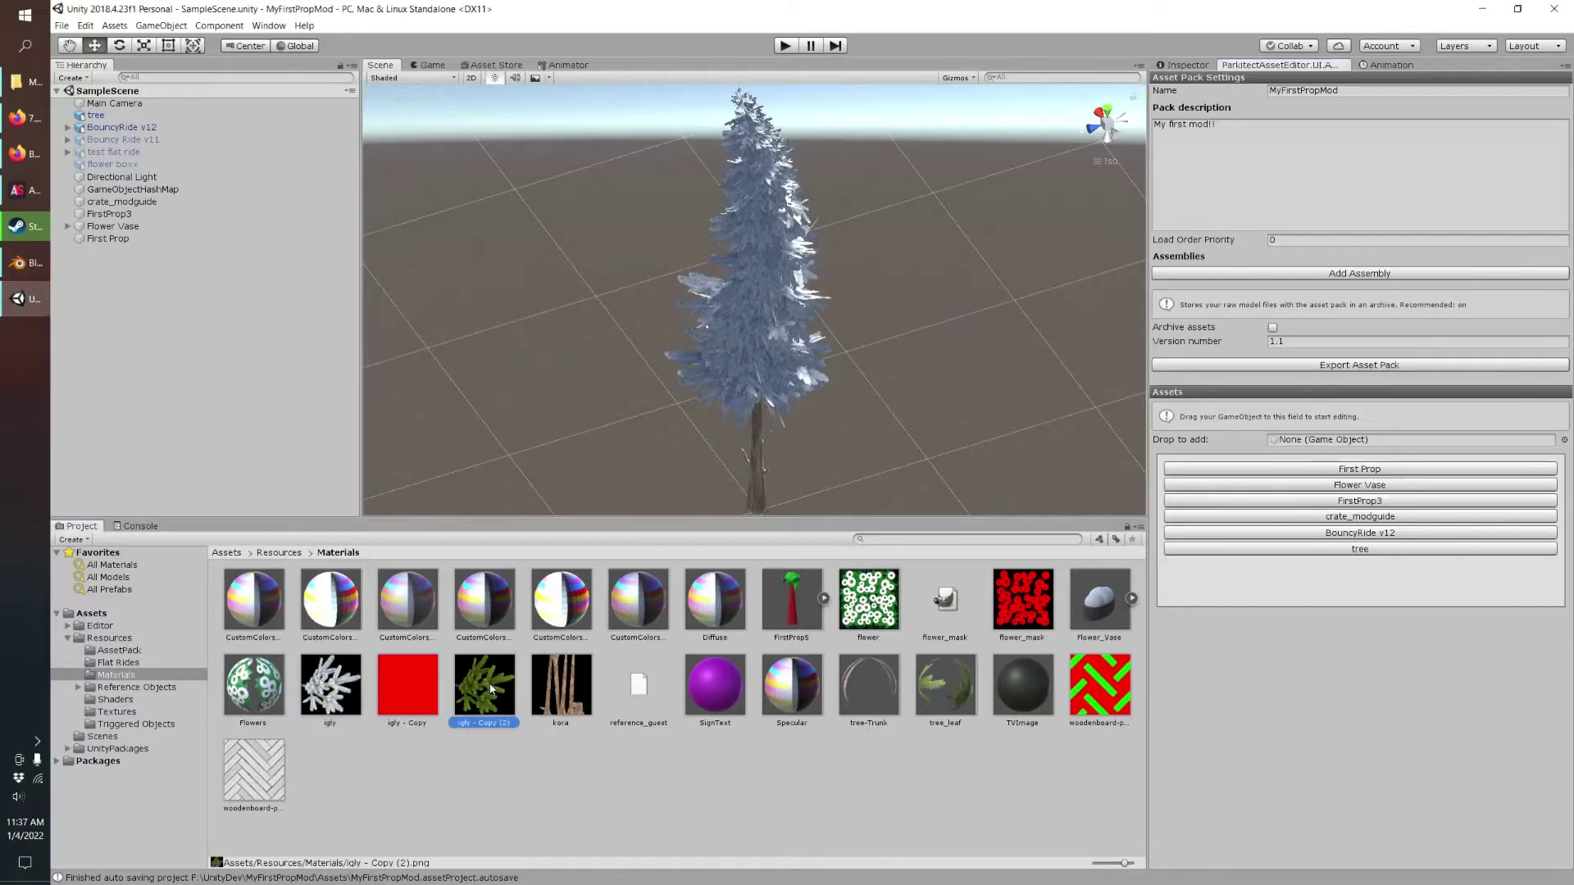
pyautogui.rightClick(490, 682)
pyautogui.click(533, 384)
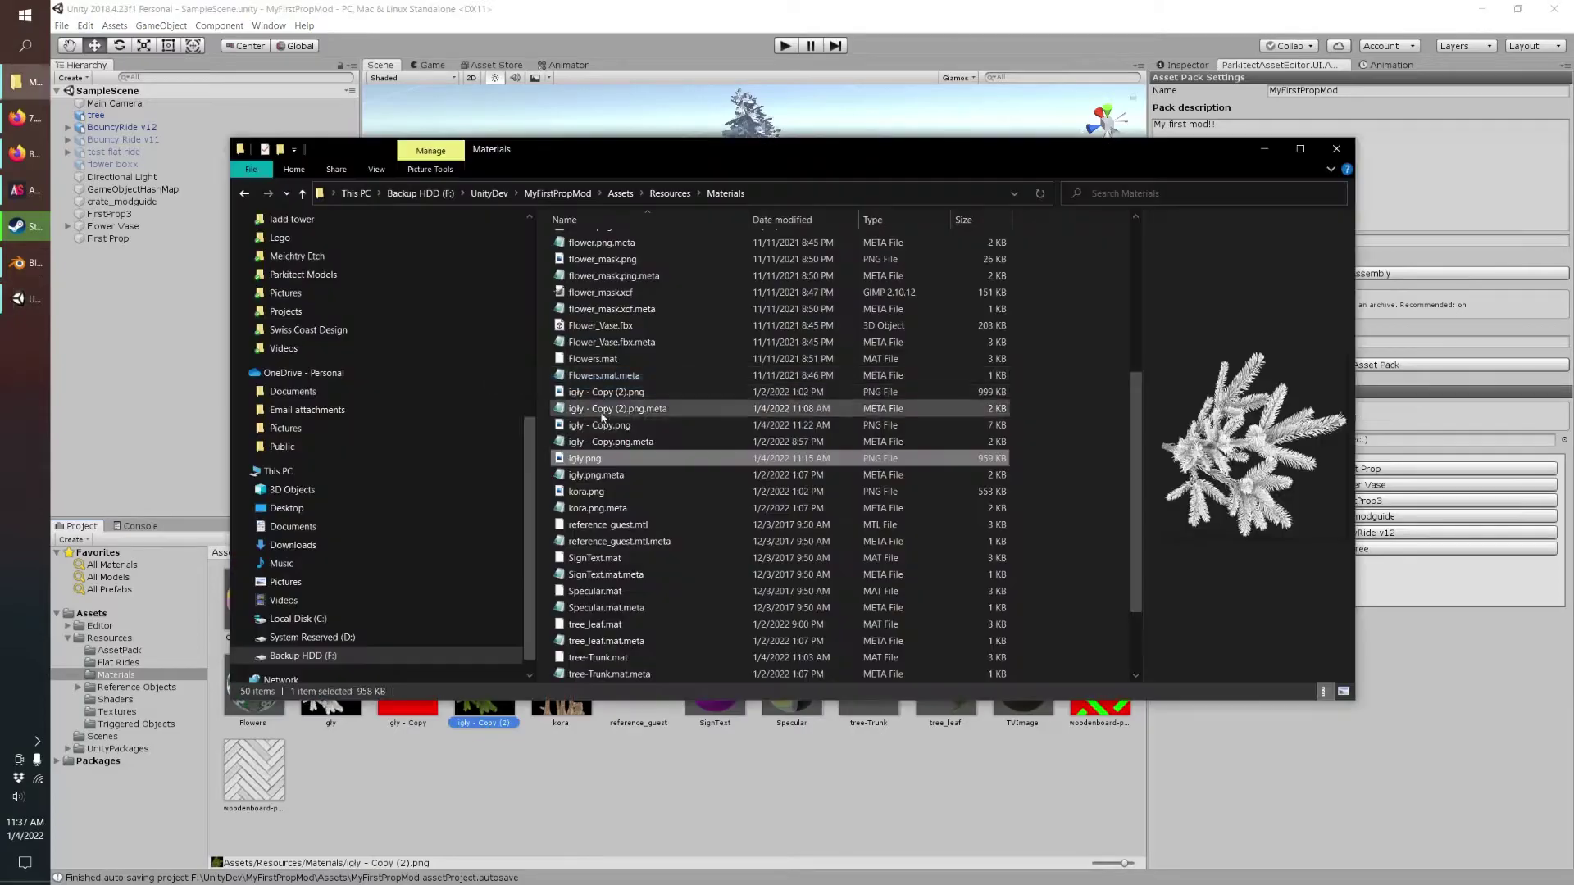
pyautogui.doubleClick(610, 457)
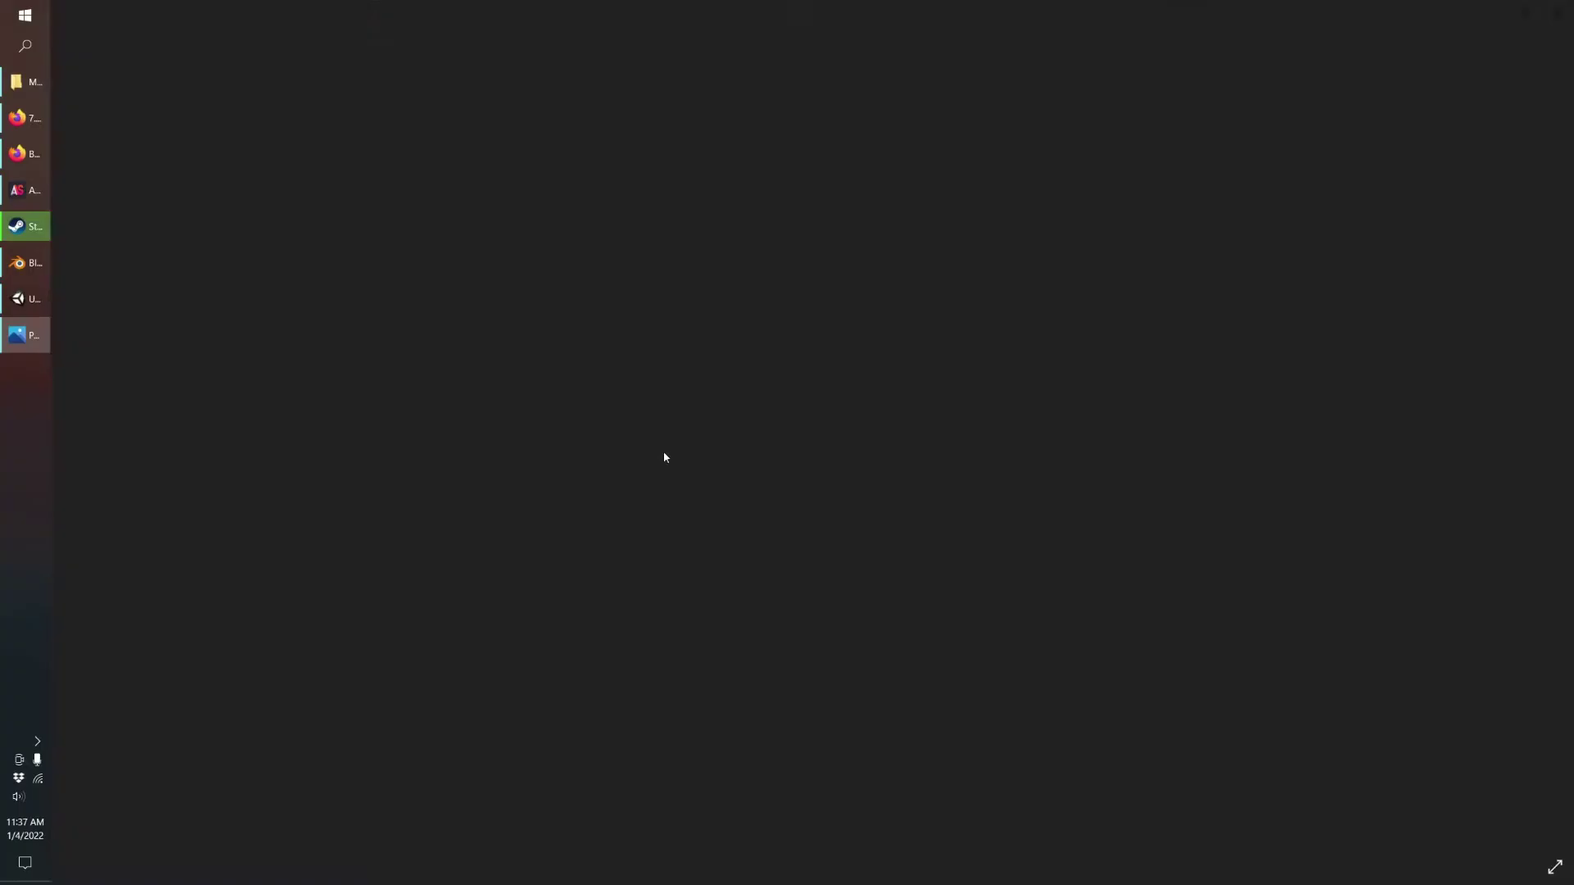
pyautogui.scroll(1, 750, 422)
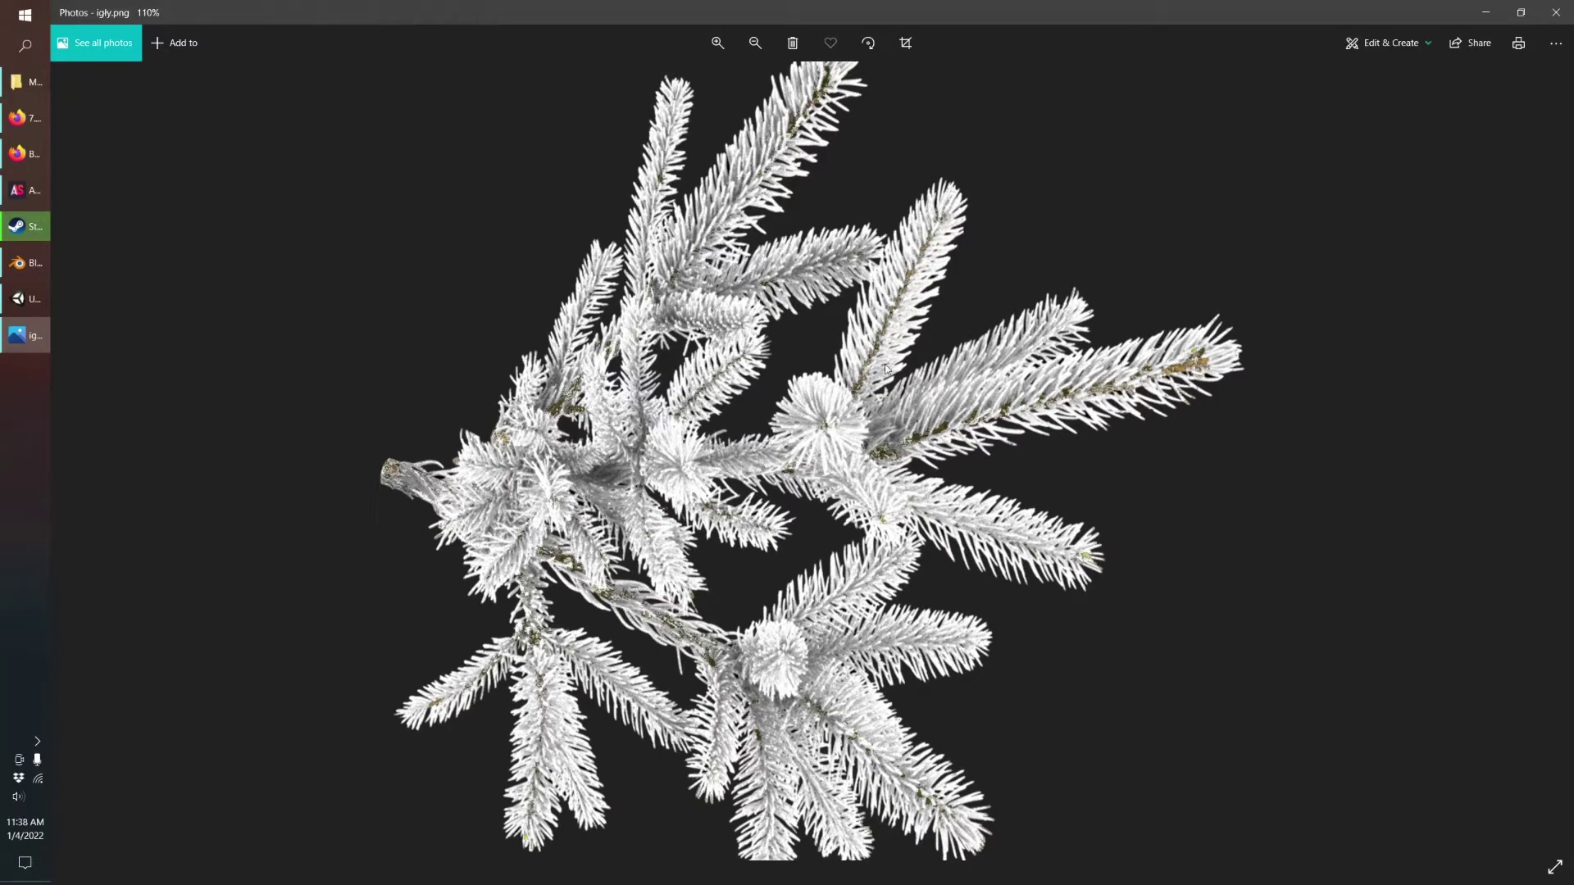
pyautogui.click(1556, 12)
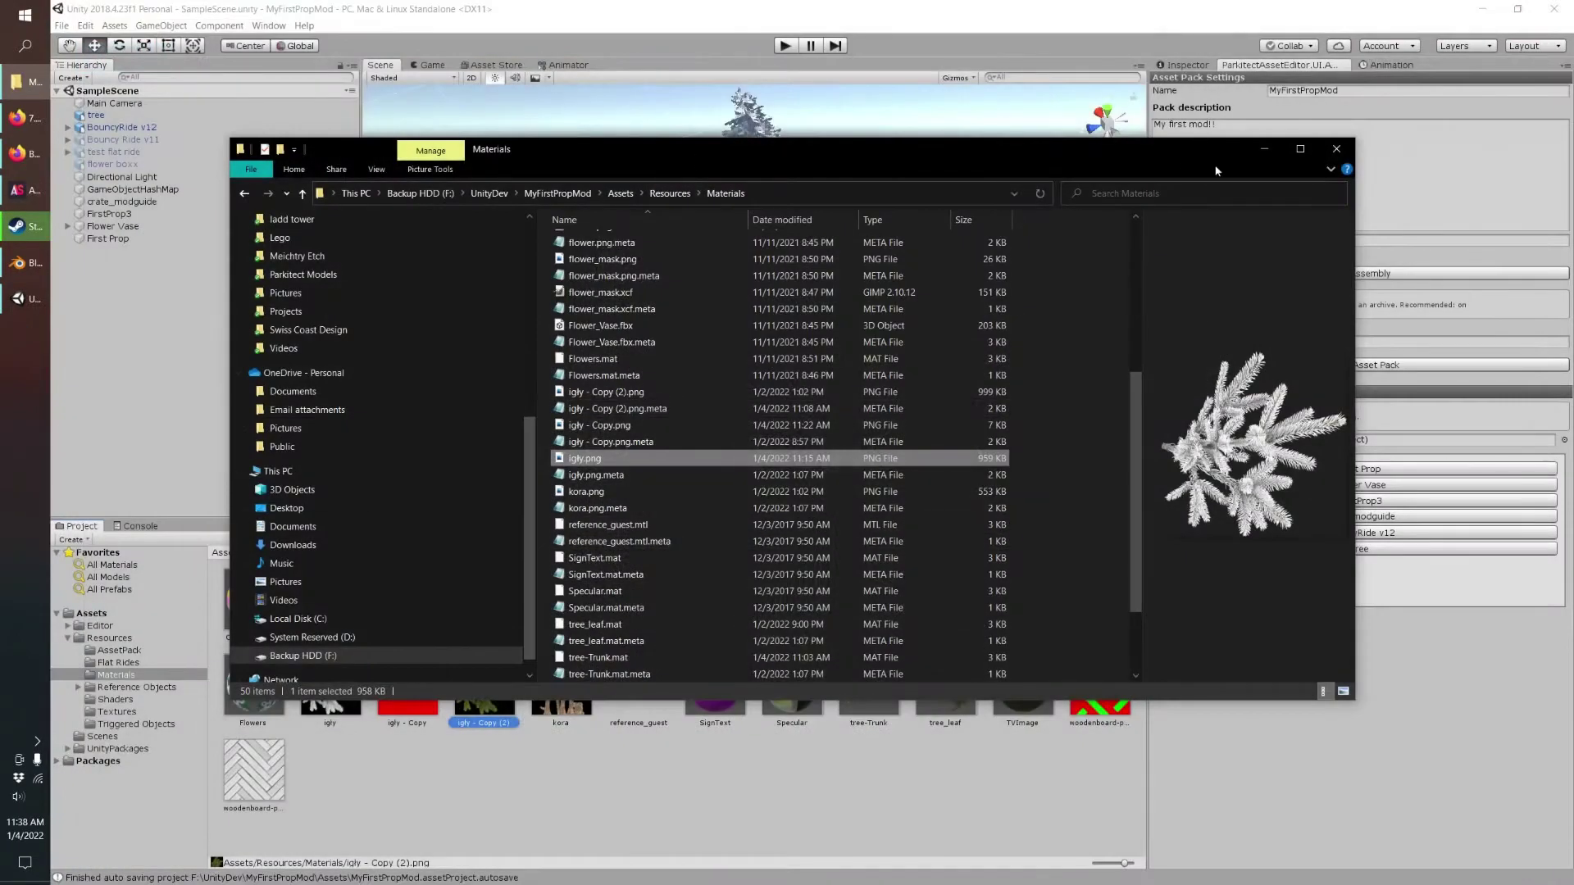
# Step: Minimize the Materials folder window and bring Firefox back up
pyautogui.click(1265, 151)
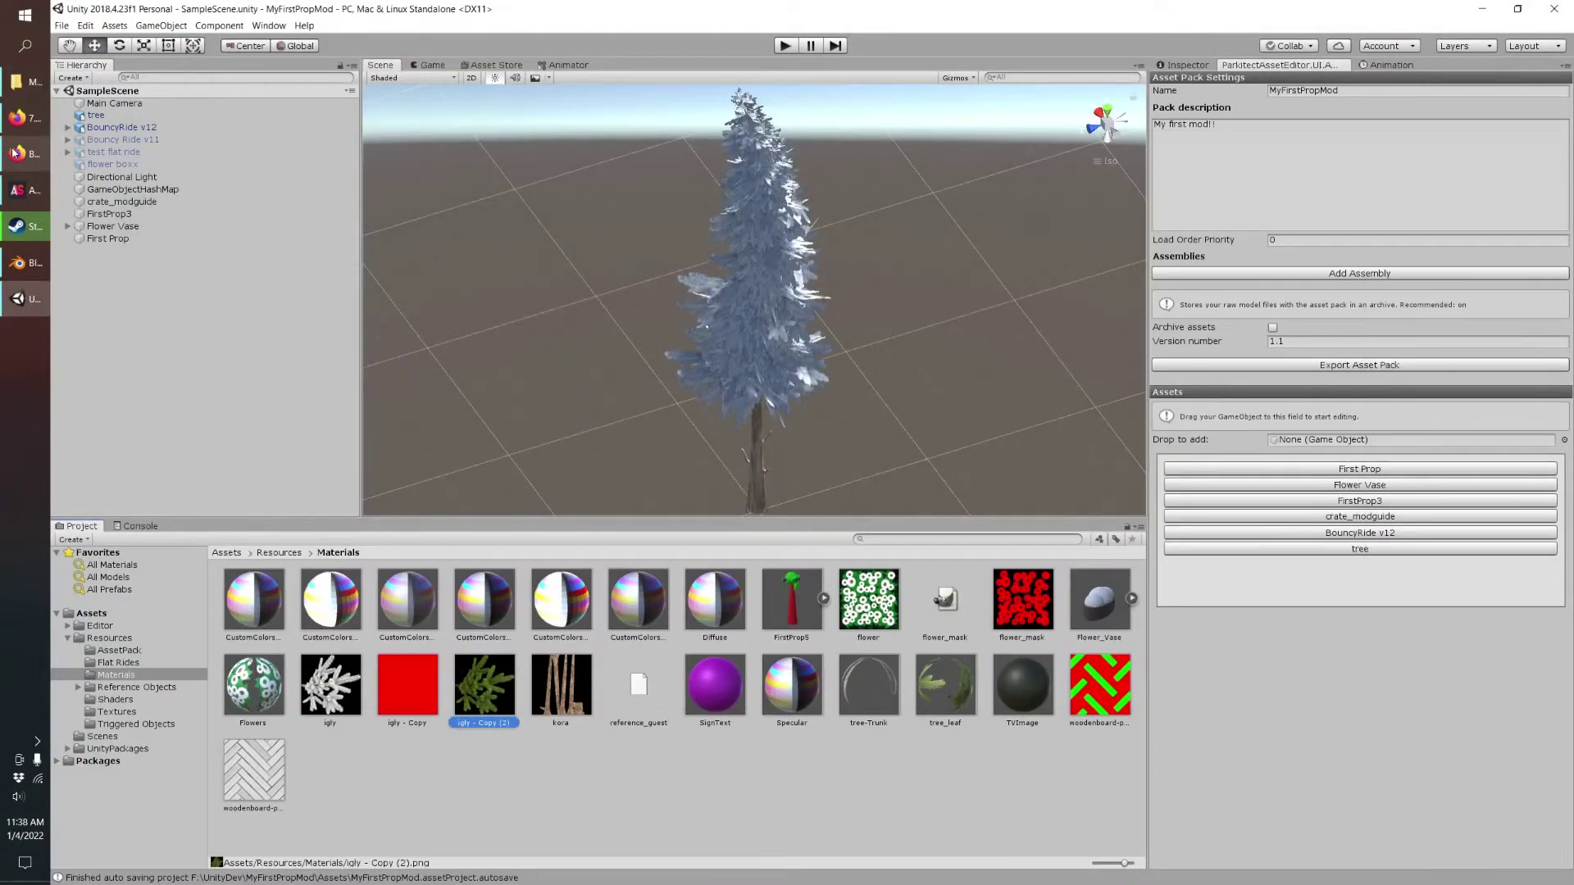
pyautogui.moveTo(17, 154)
pyautogui.click(133, 186)
# Step: Flip between the trees search results and the Oak Tree page, scrolling its details
pyautogui.click(517, 17)
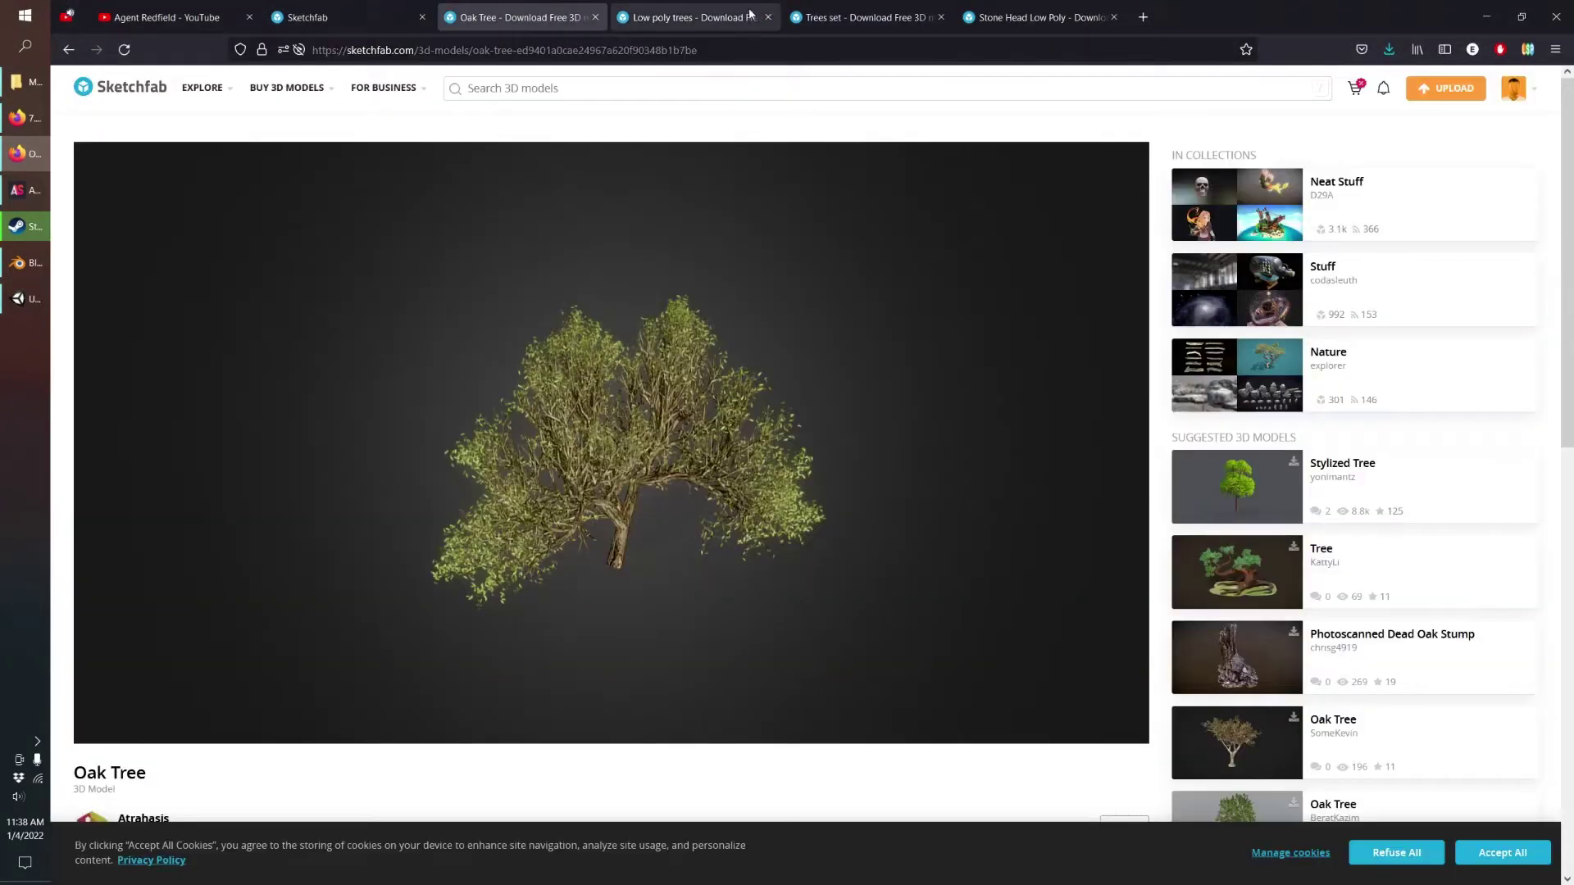
pyautogui.hotkey('ctrl', 'shift', 'Tab')
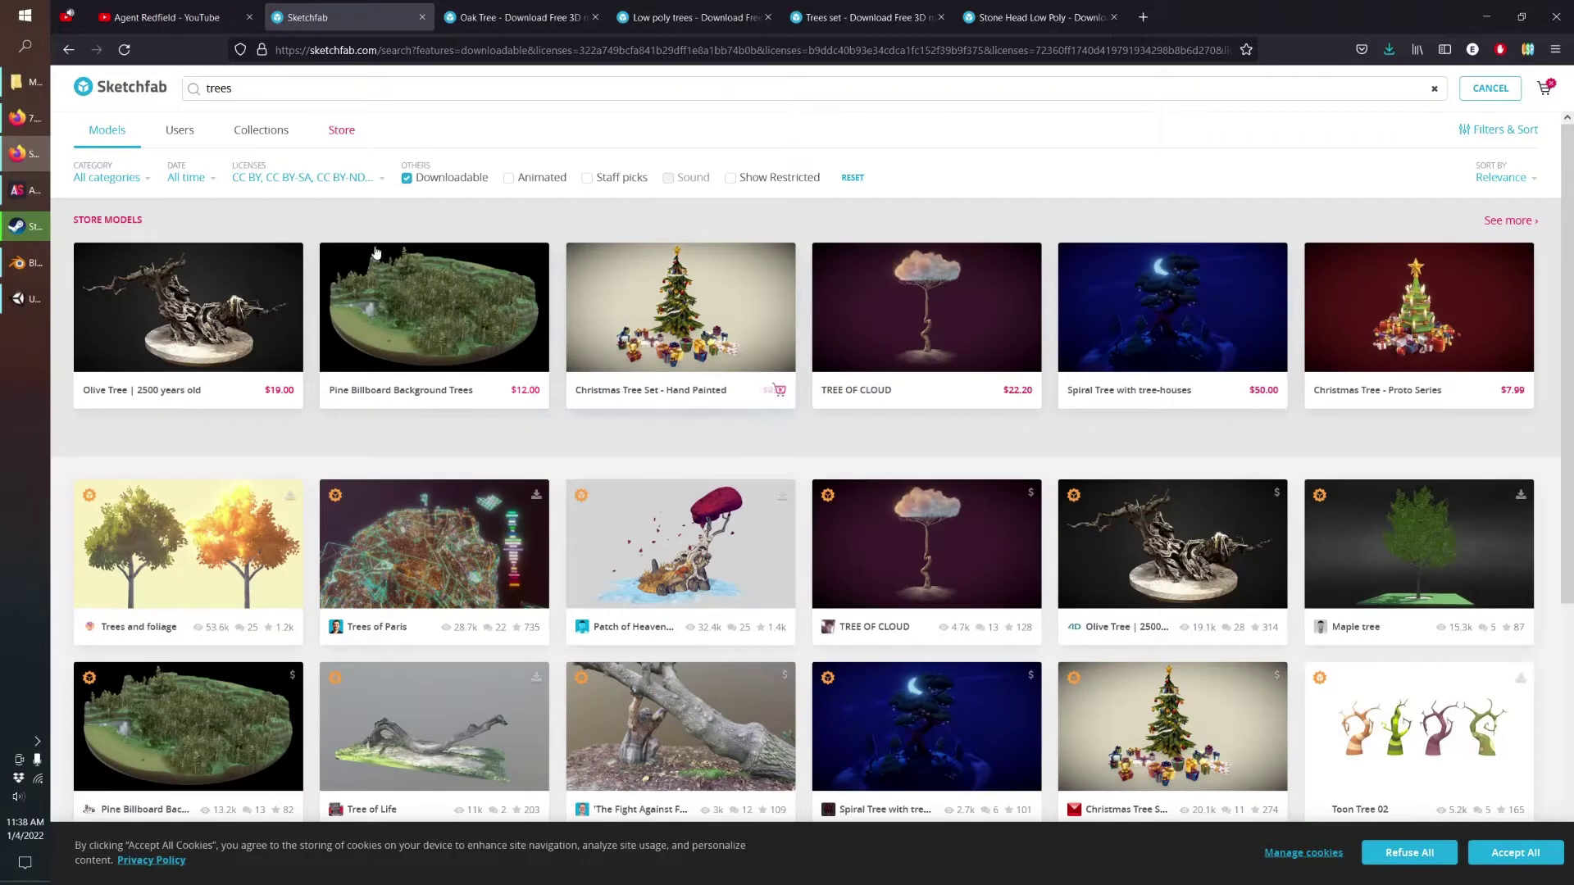
pyautogui.hotkey('ctrl', 'Tab')
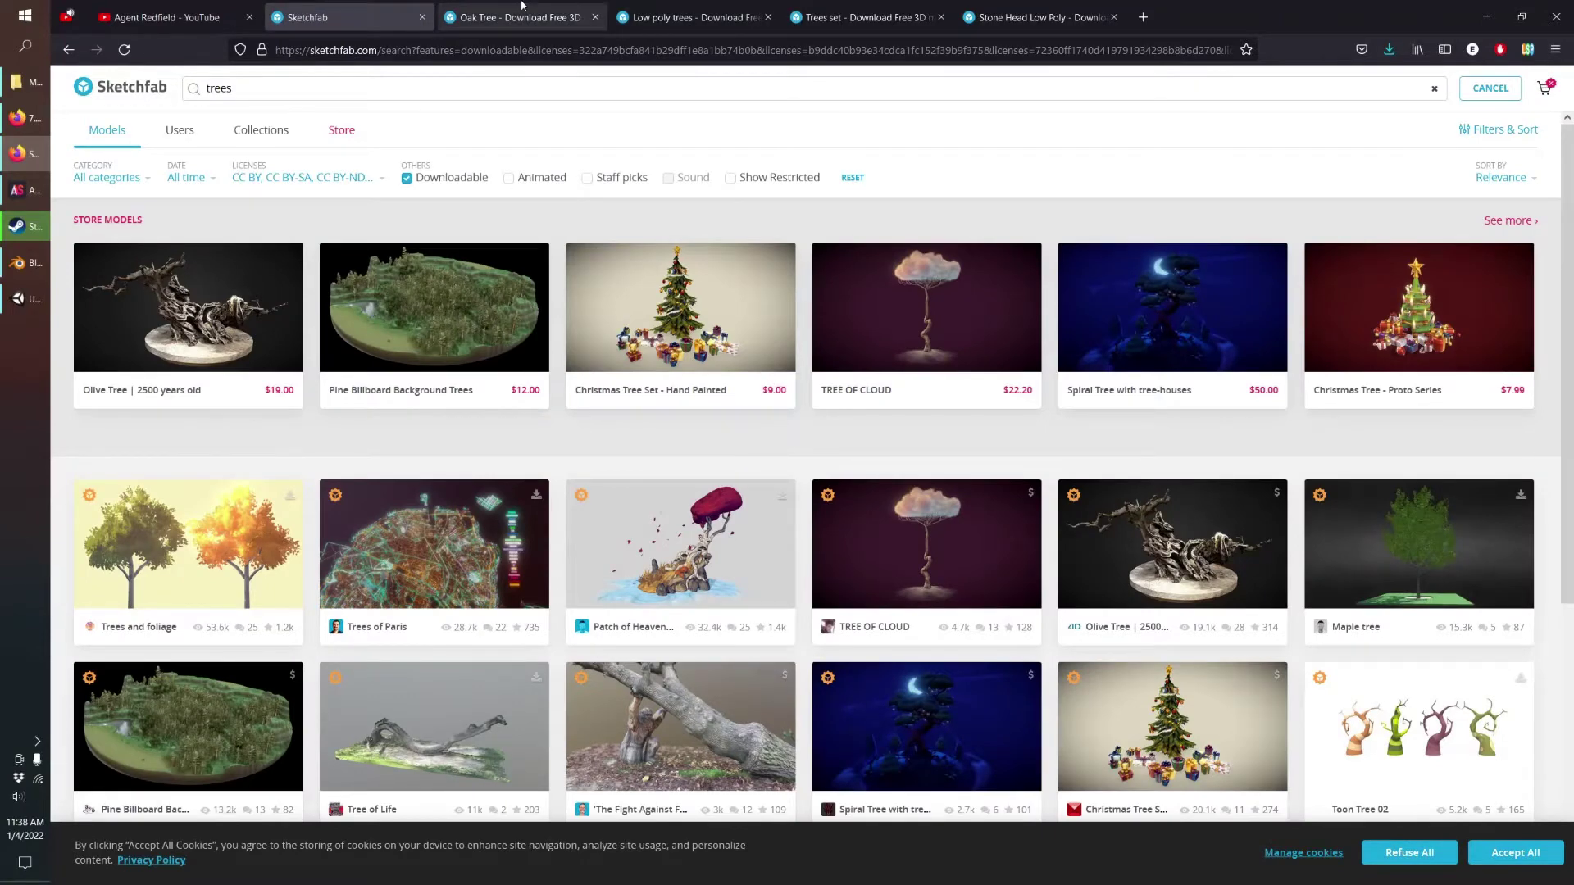
pyautogui.scroll(-2, 290, 754)
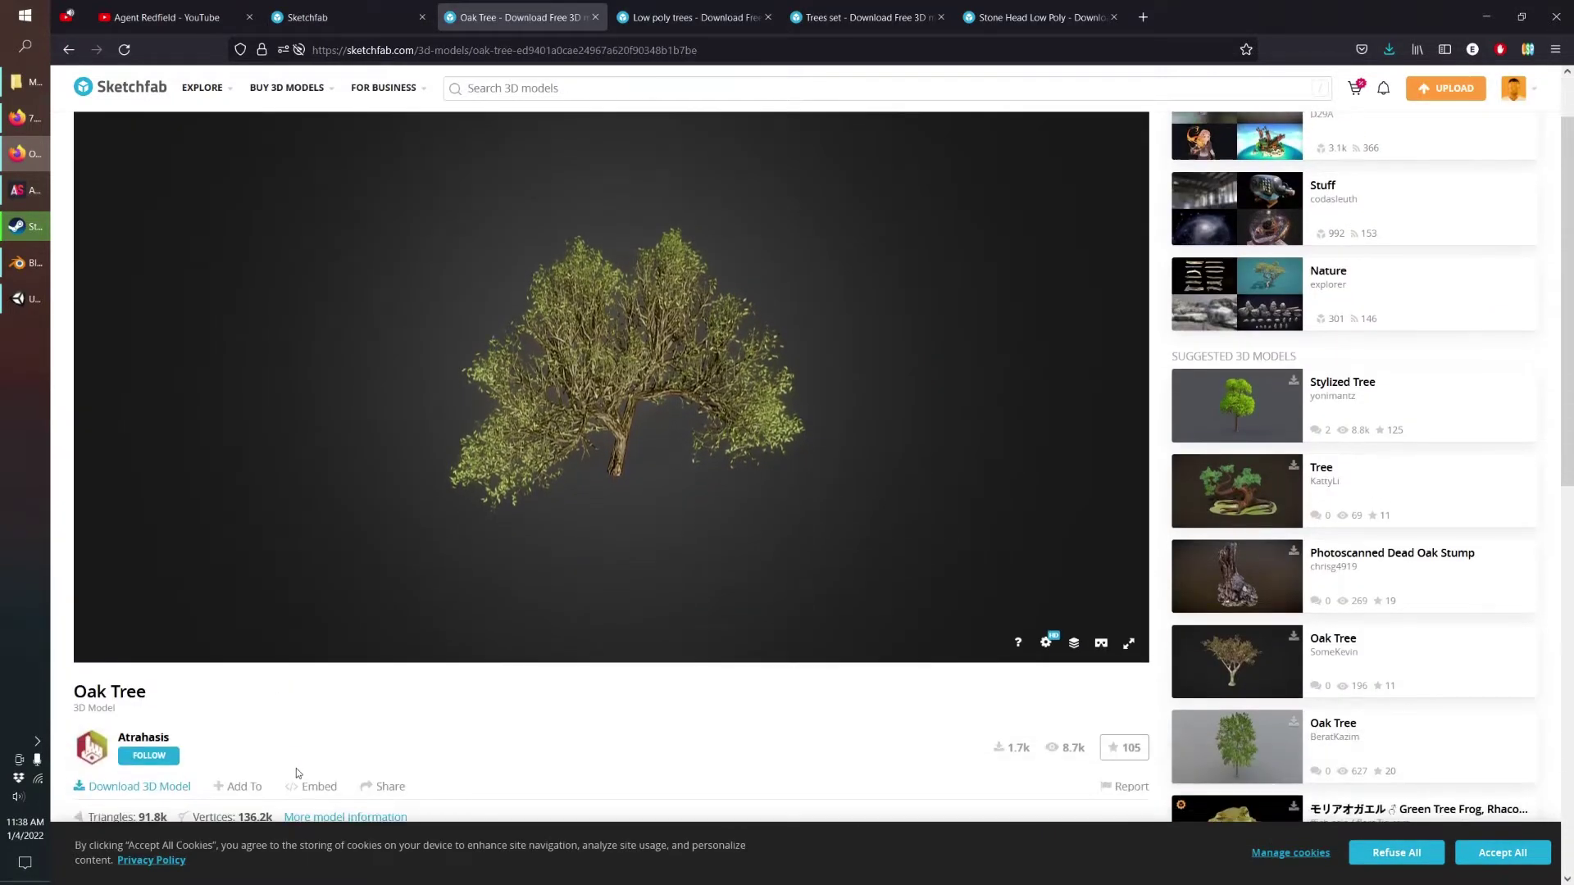
pyautogui.scroll(-1, 492, 664)
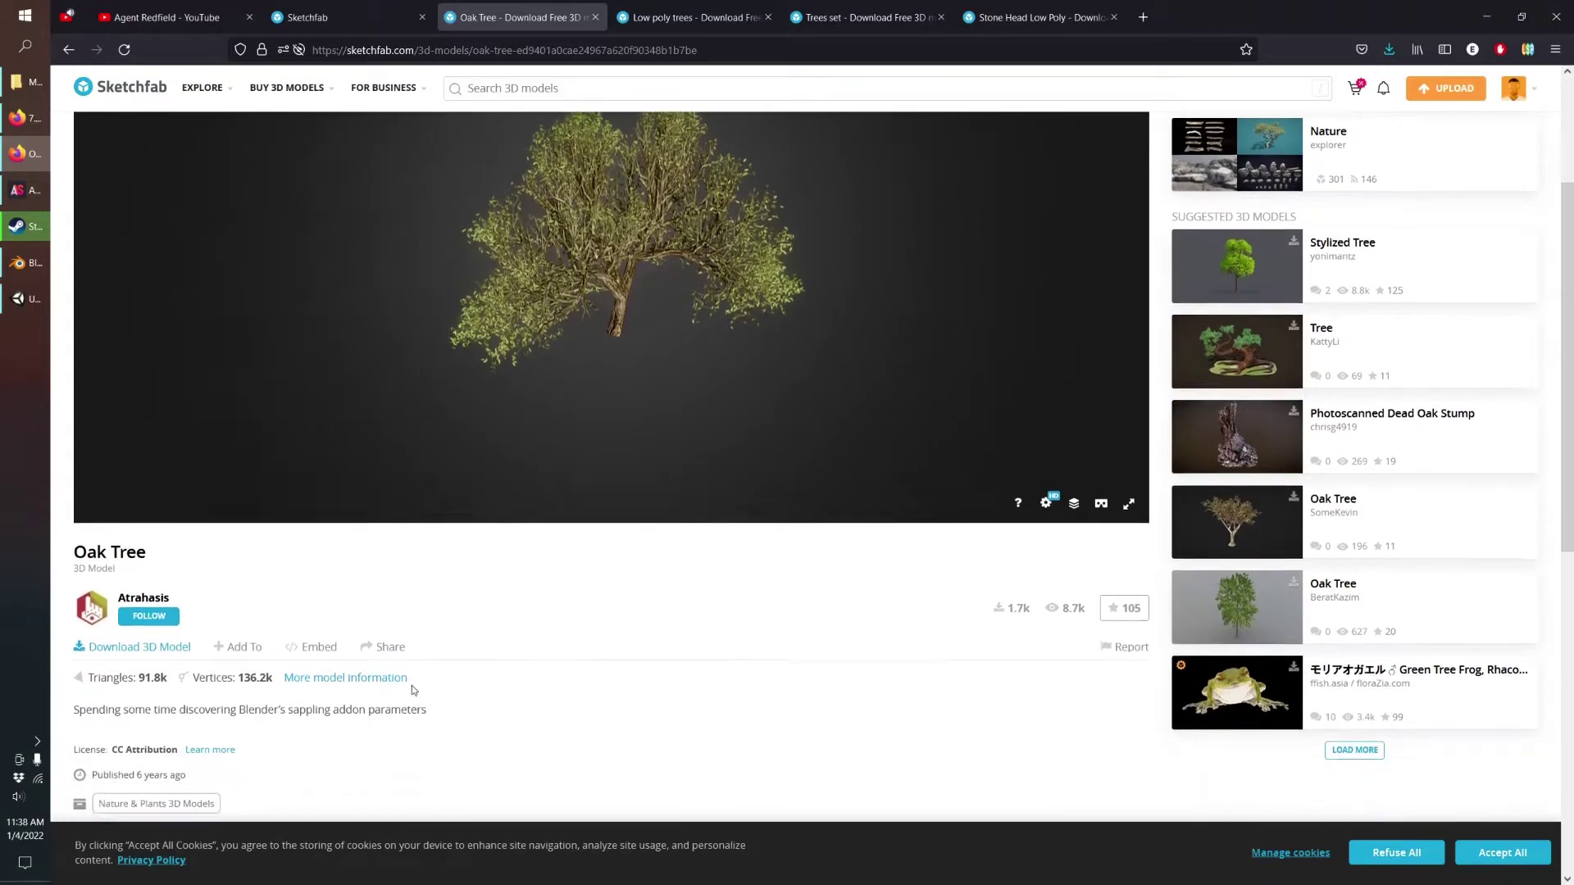
pyautogui.scroll(1, 336, 647)
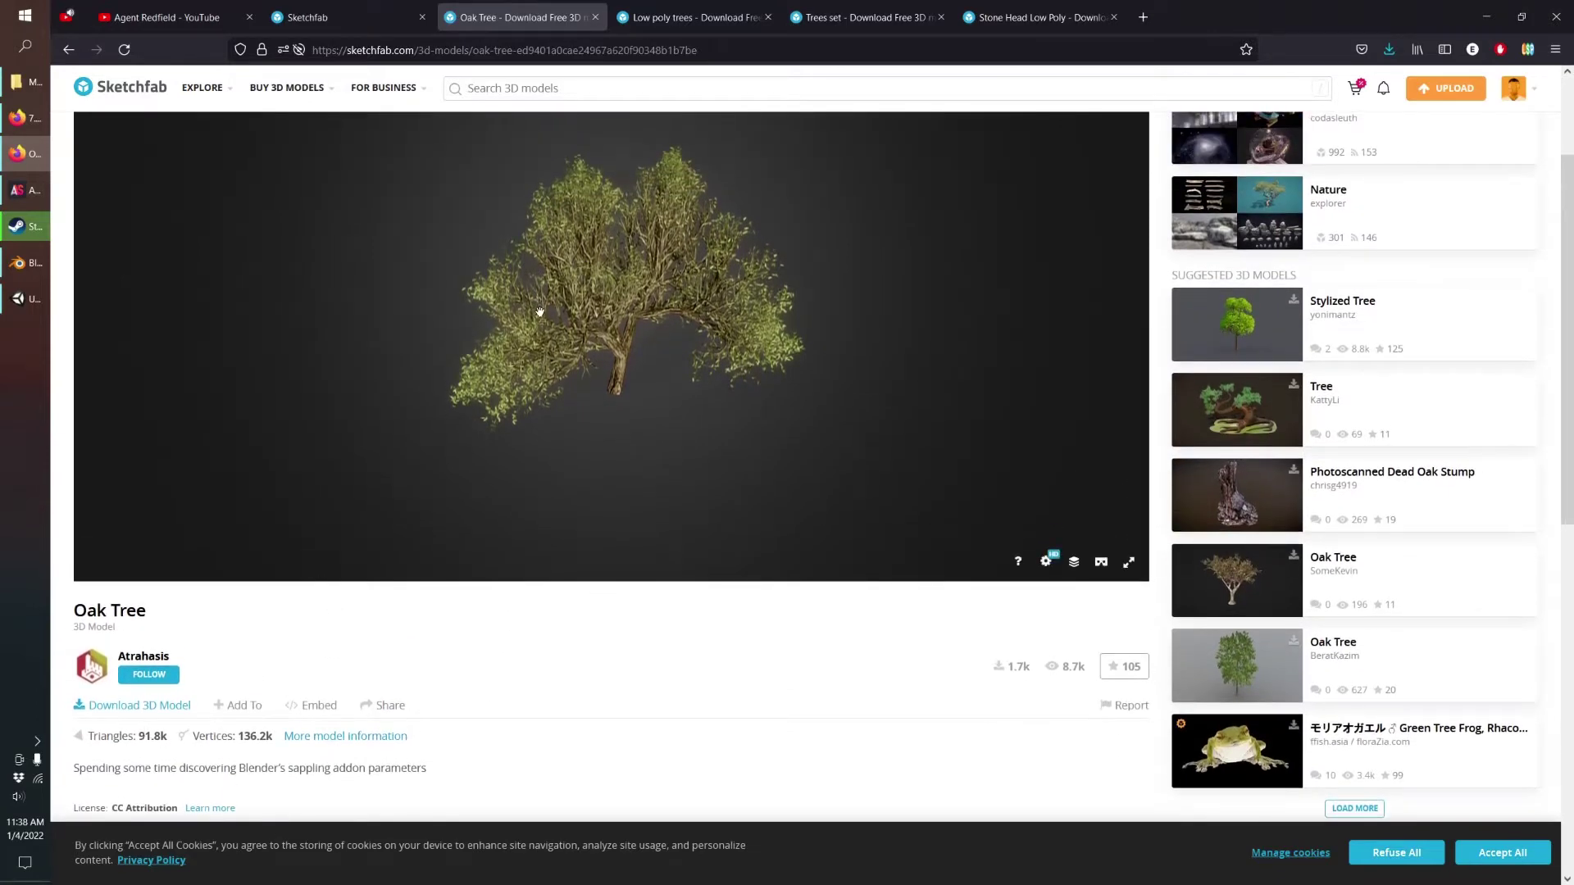
# Step: Highlight the Oak Tree's 91.8k triangle count, rotate the model, then open Low poly trees
pyautogui.doubleClick(148, 735)
pyautogui.moveTo(614, 337); pyautogui.dragTo(589, 492)
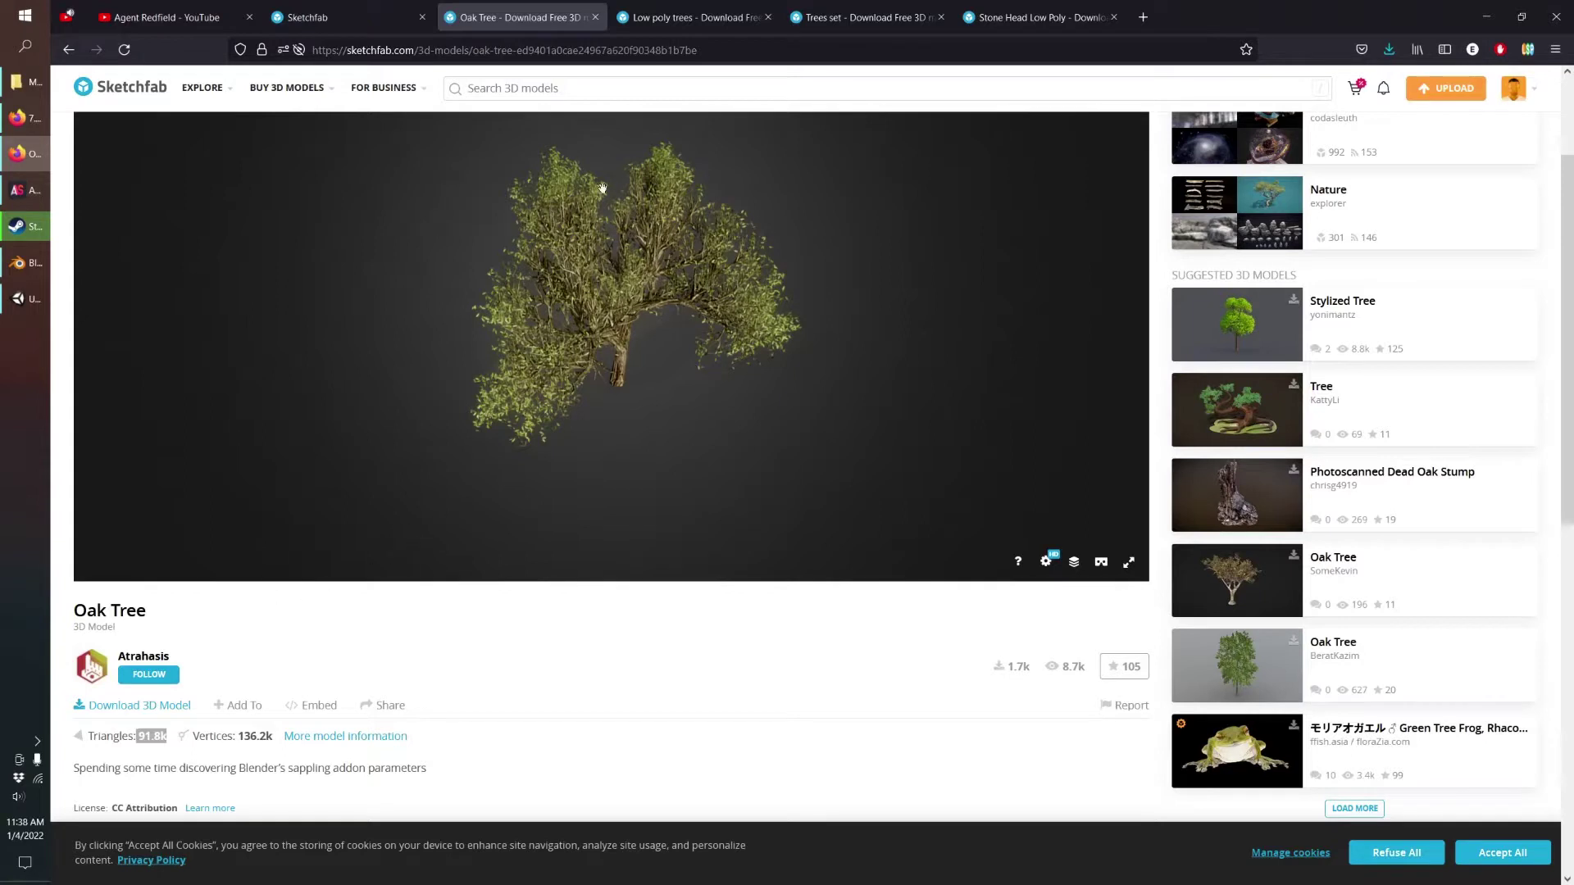
pyautogui.click(664, 7)
pyautogui.scroll(-2, 394, 634)
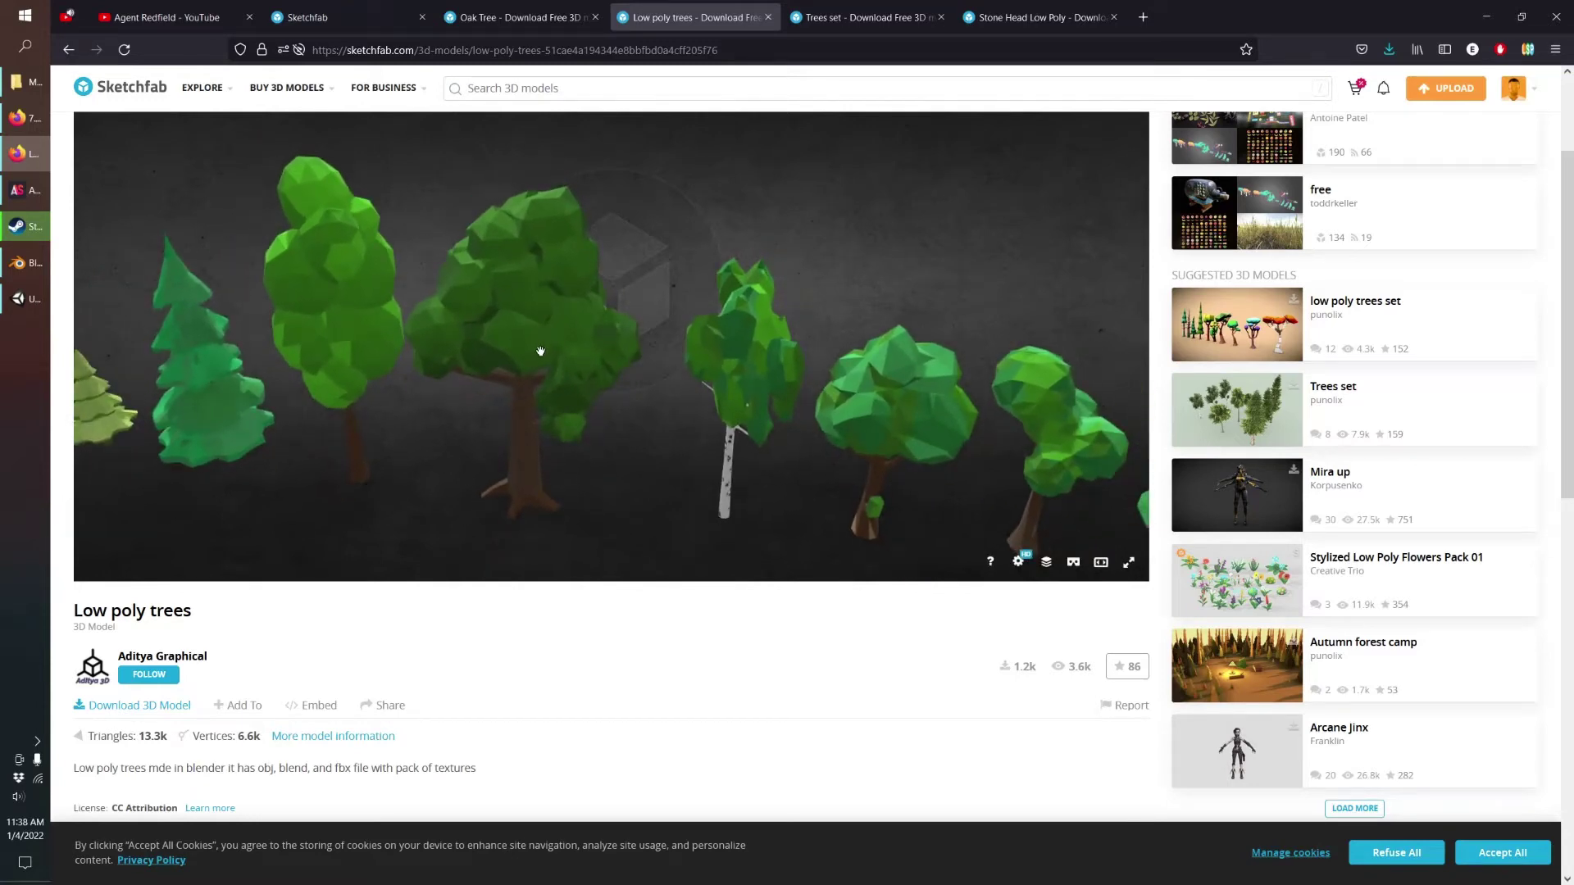
pyautogui.hotkey('ctrl', 'Tab')
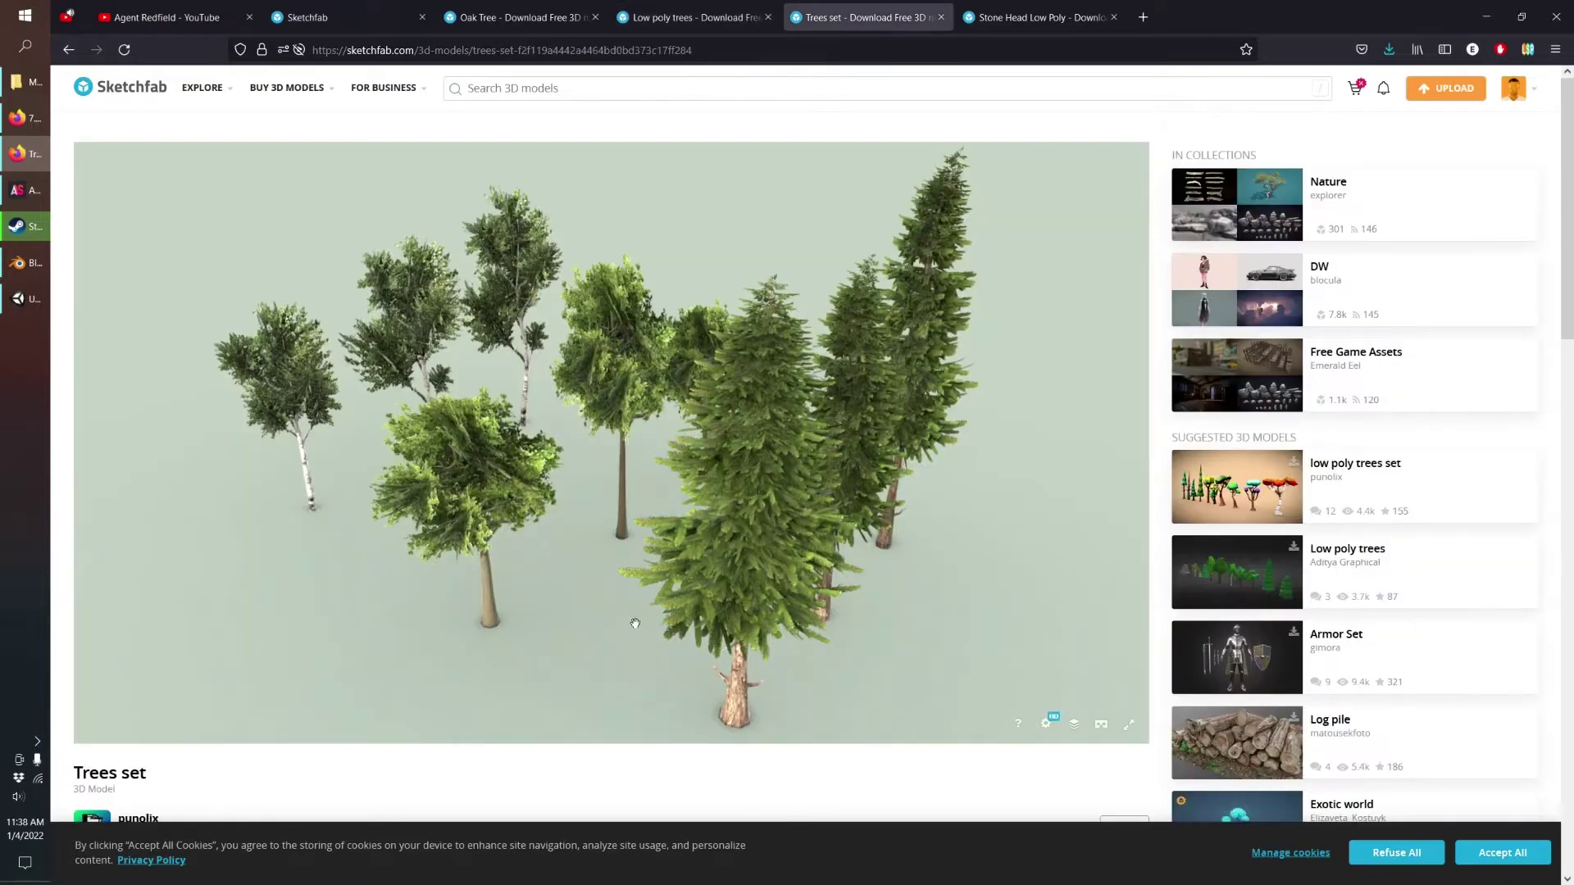
pyautogui.scroll(-2, 664, 732)
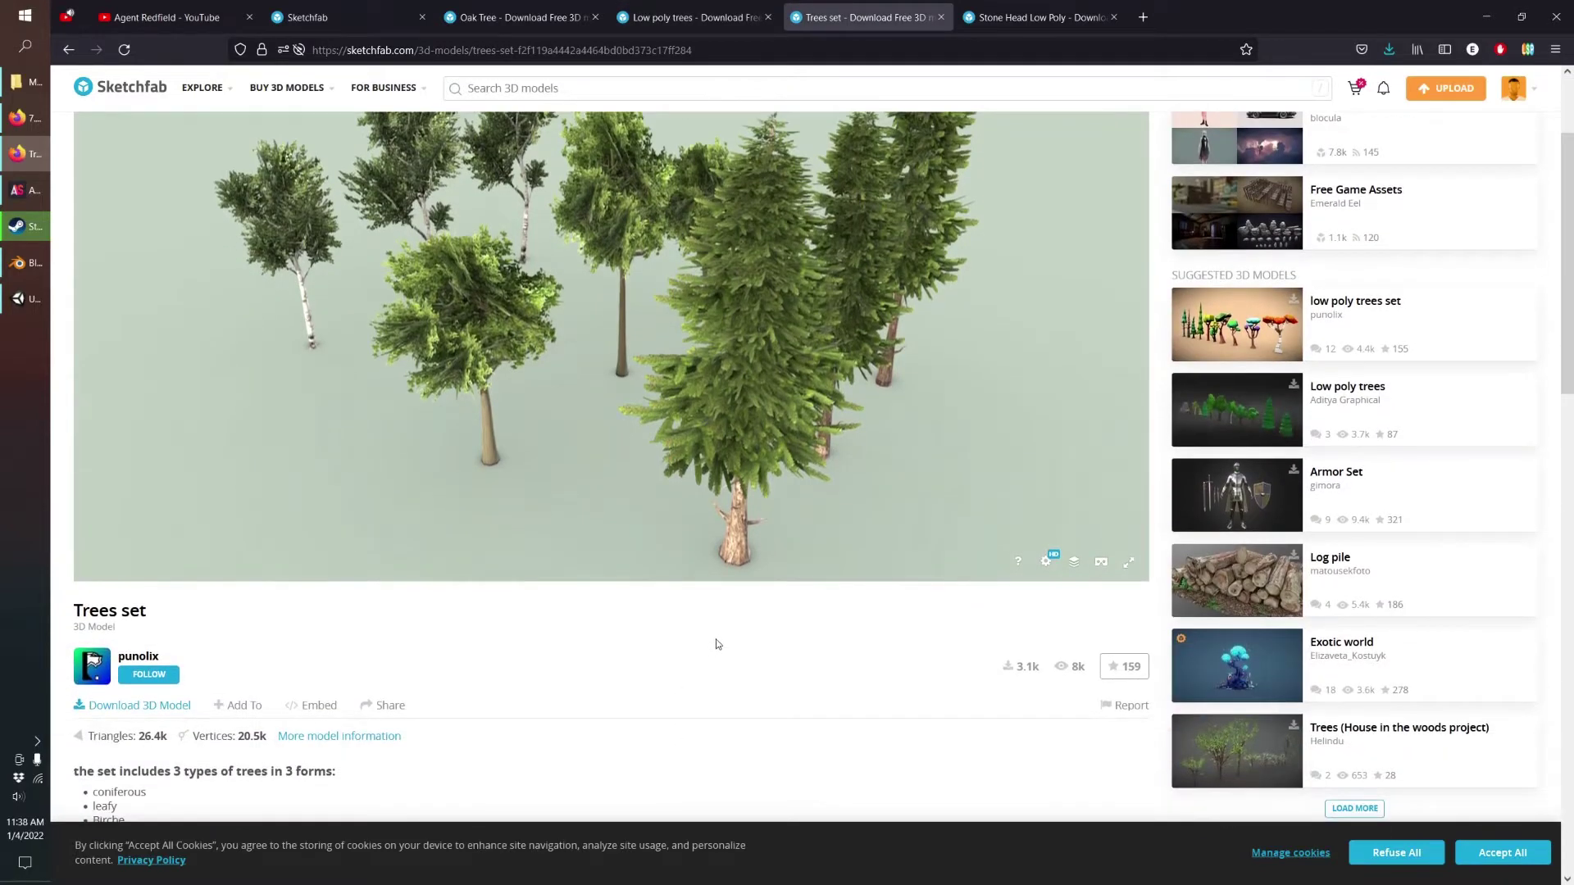
pyautogui.scroll(1, 716, 647)
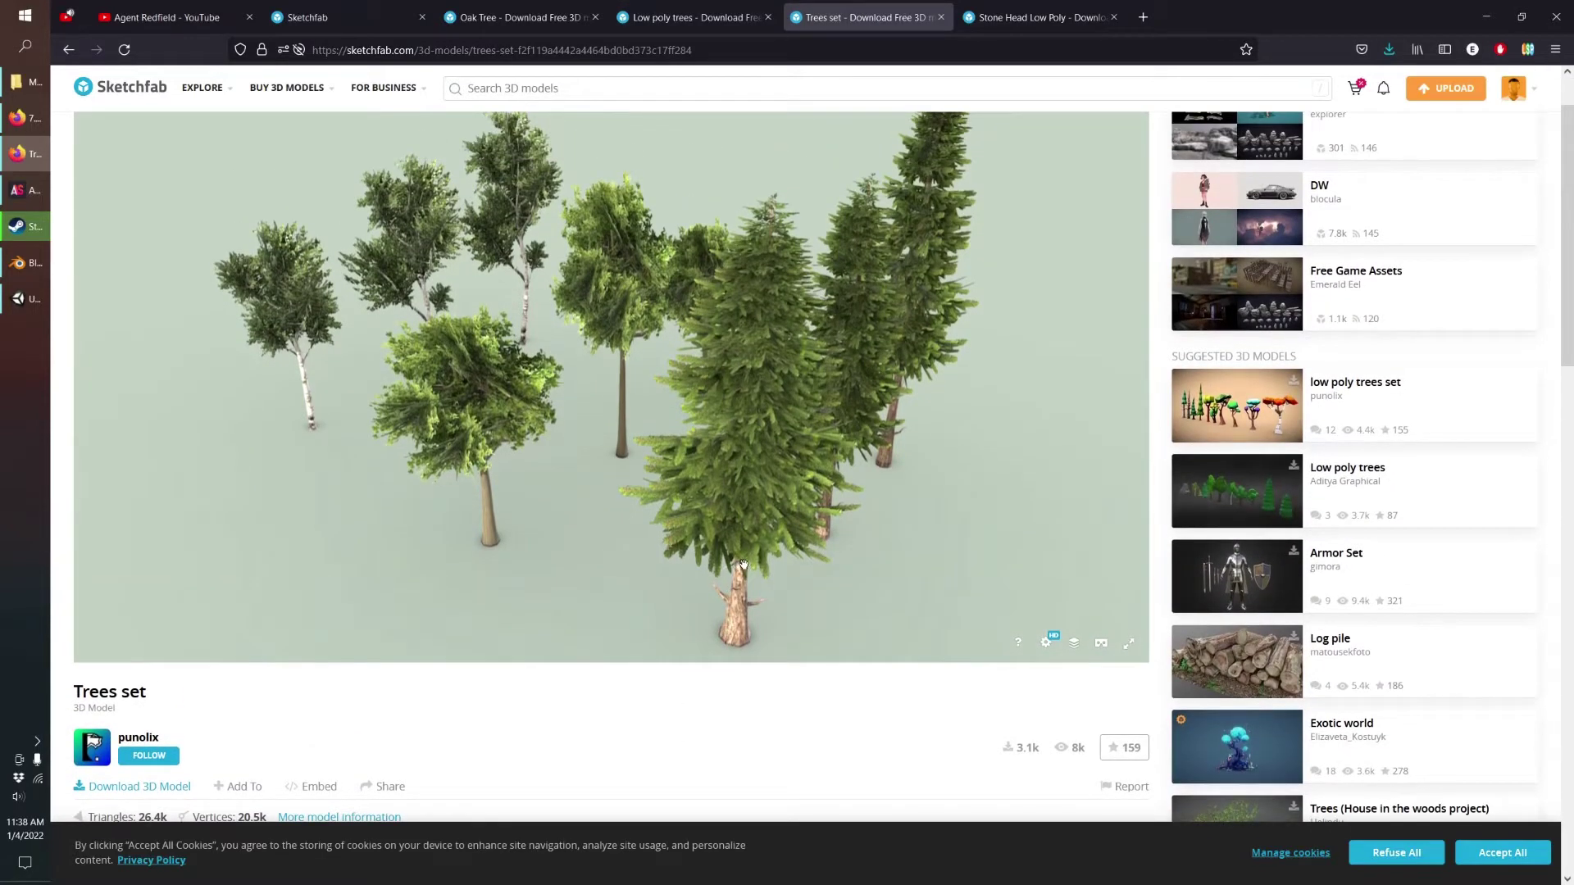
pyautogui.scroll(-1, 527, 696)
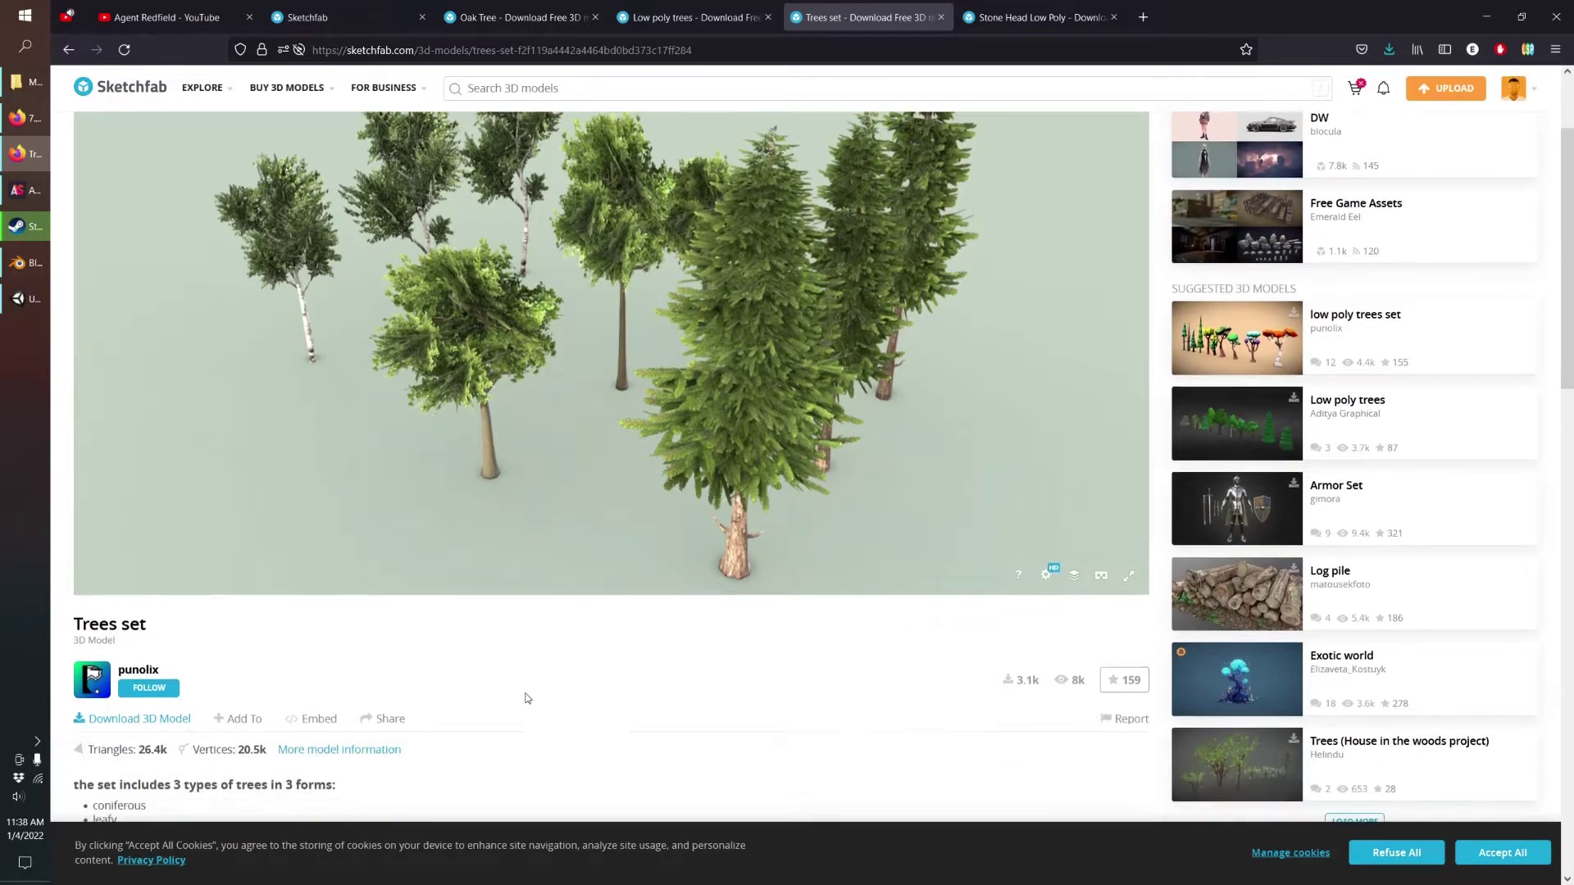
pyautogui.doubleClick(151, 735)
pyautogui.scroll(1, 730, 643)
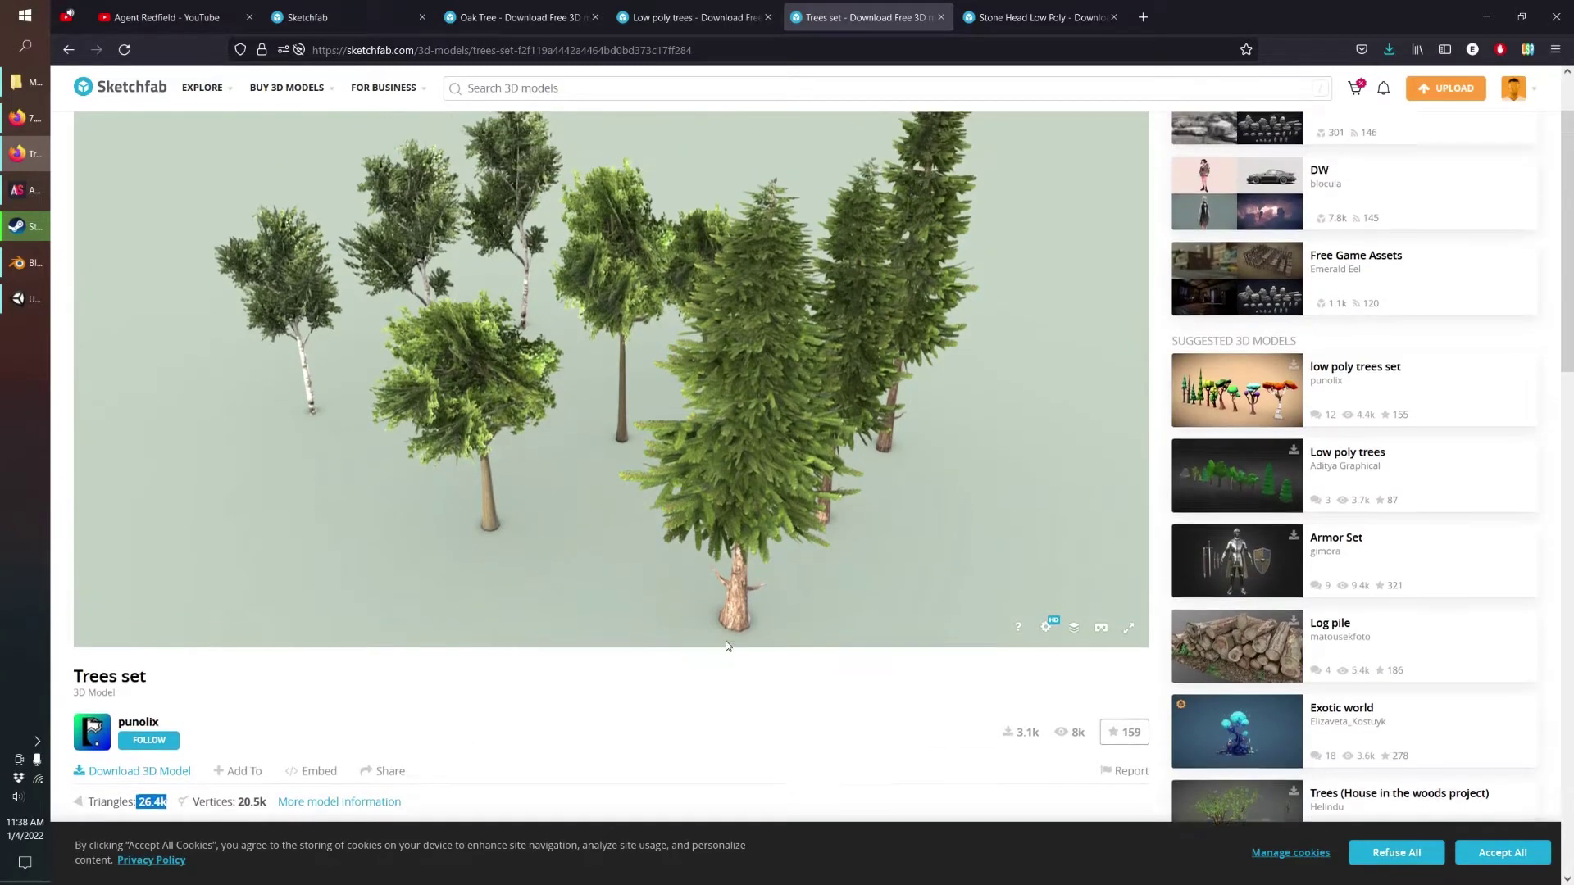
pyautogui.moveTo(607, 164); pyautogui.dragTo(614, 762)
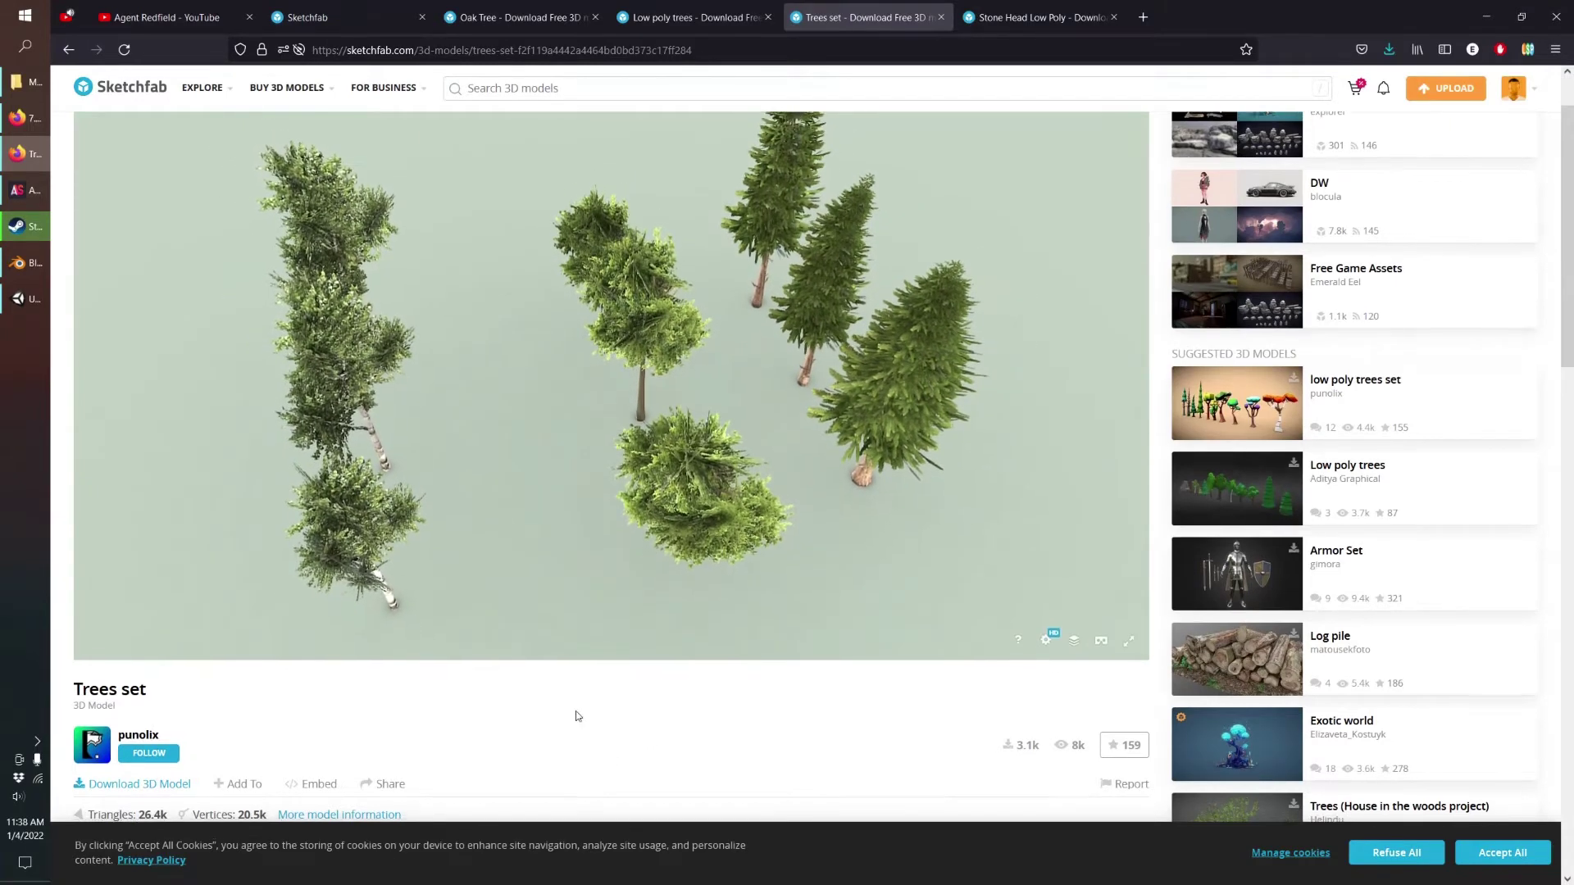
pyautogui.scroll(-3, 456, 722)
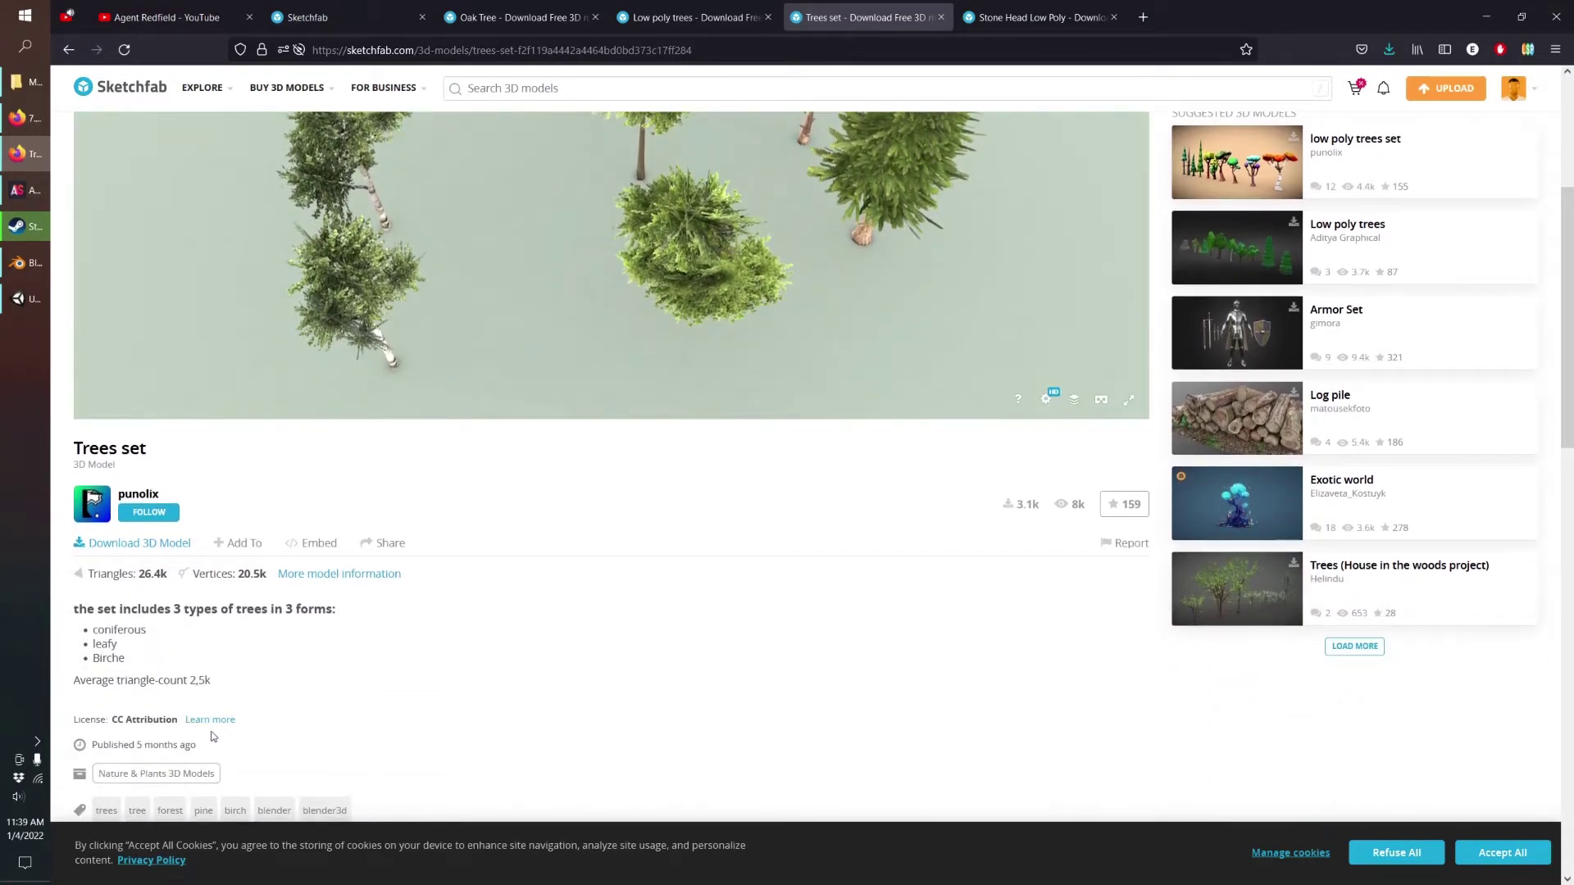
pyautogui.moveTo(113, 722); pyautogui.dragTo(182, 722)
pyautogui.click(120, 720)
pyautogui.scroll(2, 369, 660)
pyautogui.scroll(-2, 370, 668)
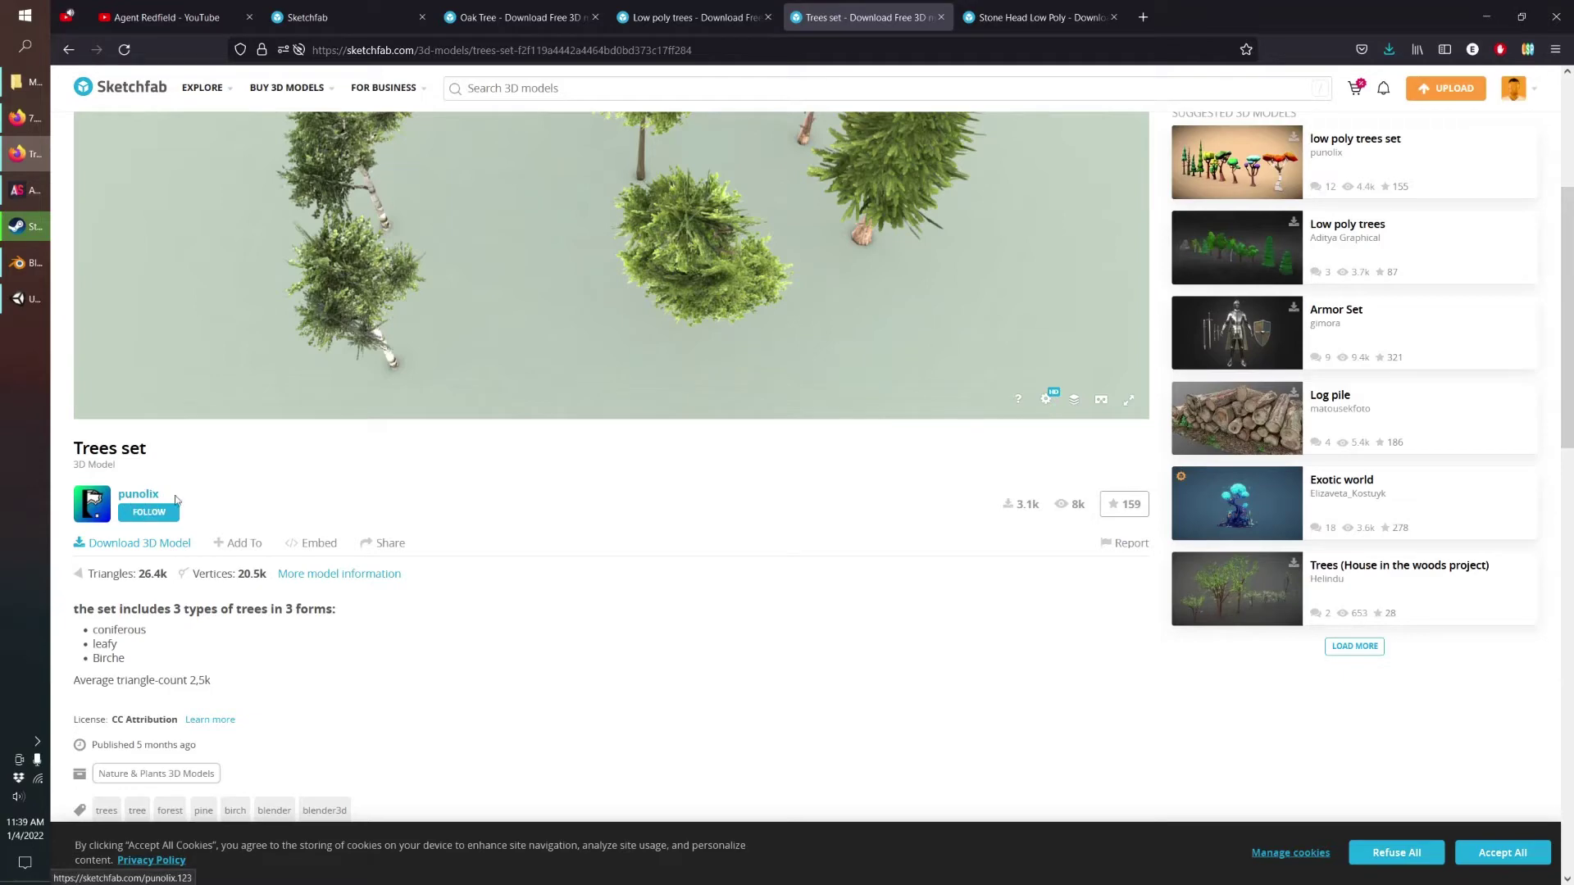
pyautogui.scroll(4, 326, 552)
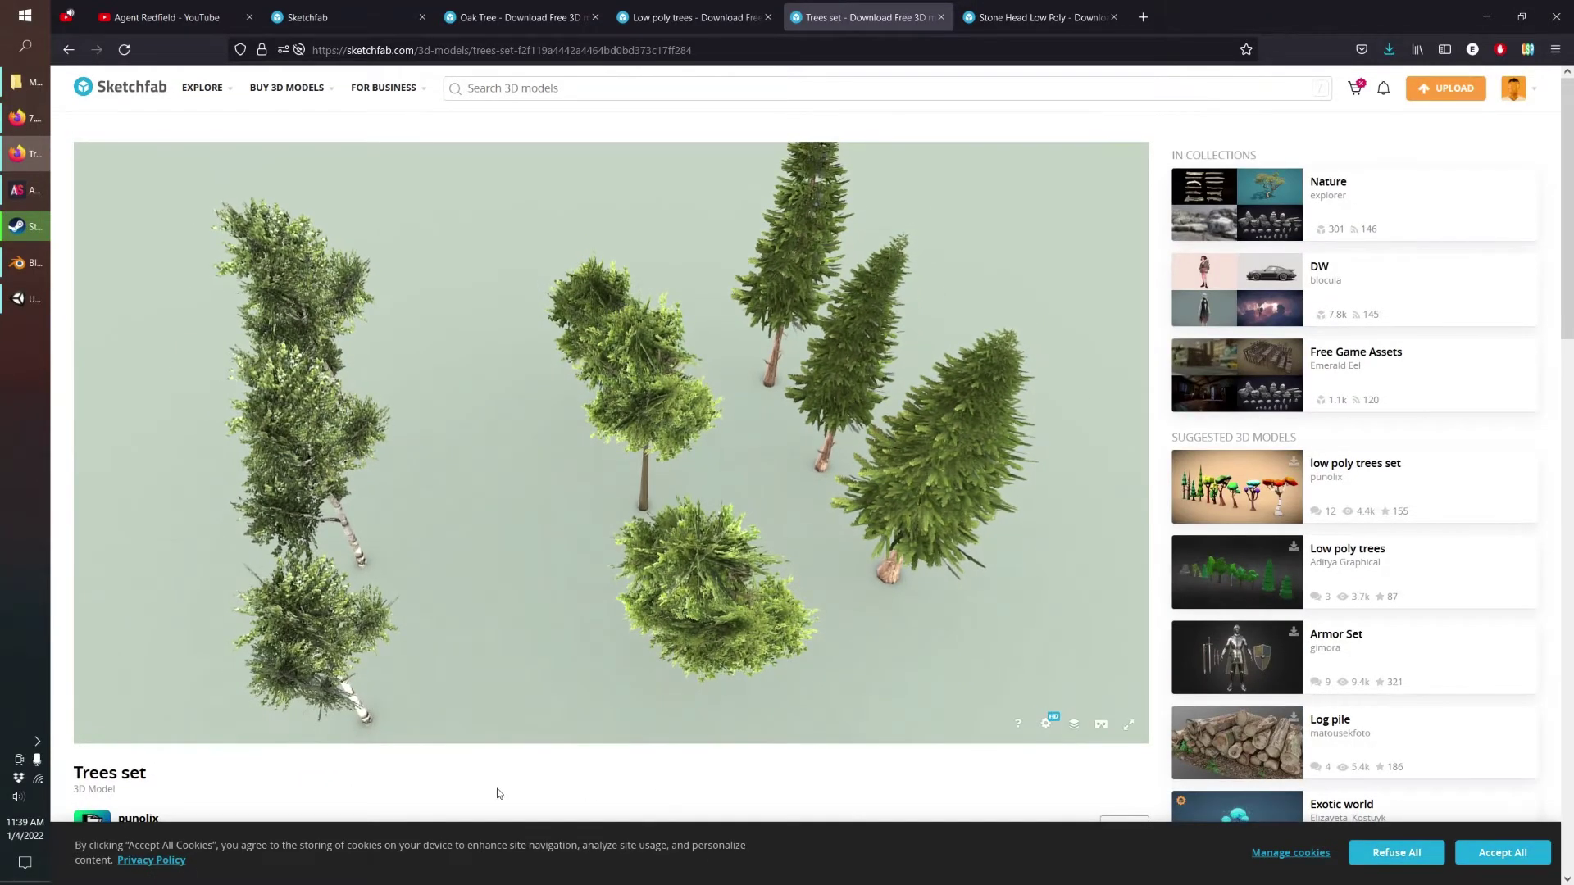
pyautogui.scroll(-1, 492, 791)
pyautogui.click(138, 790)
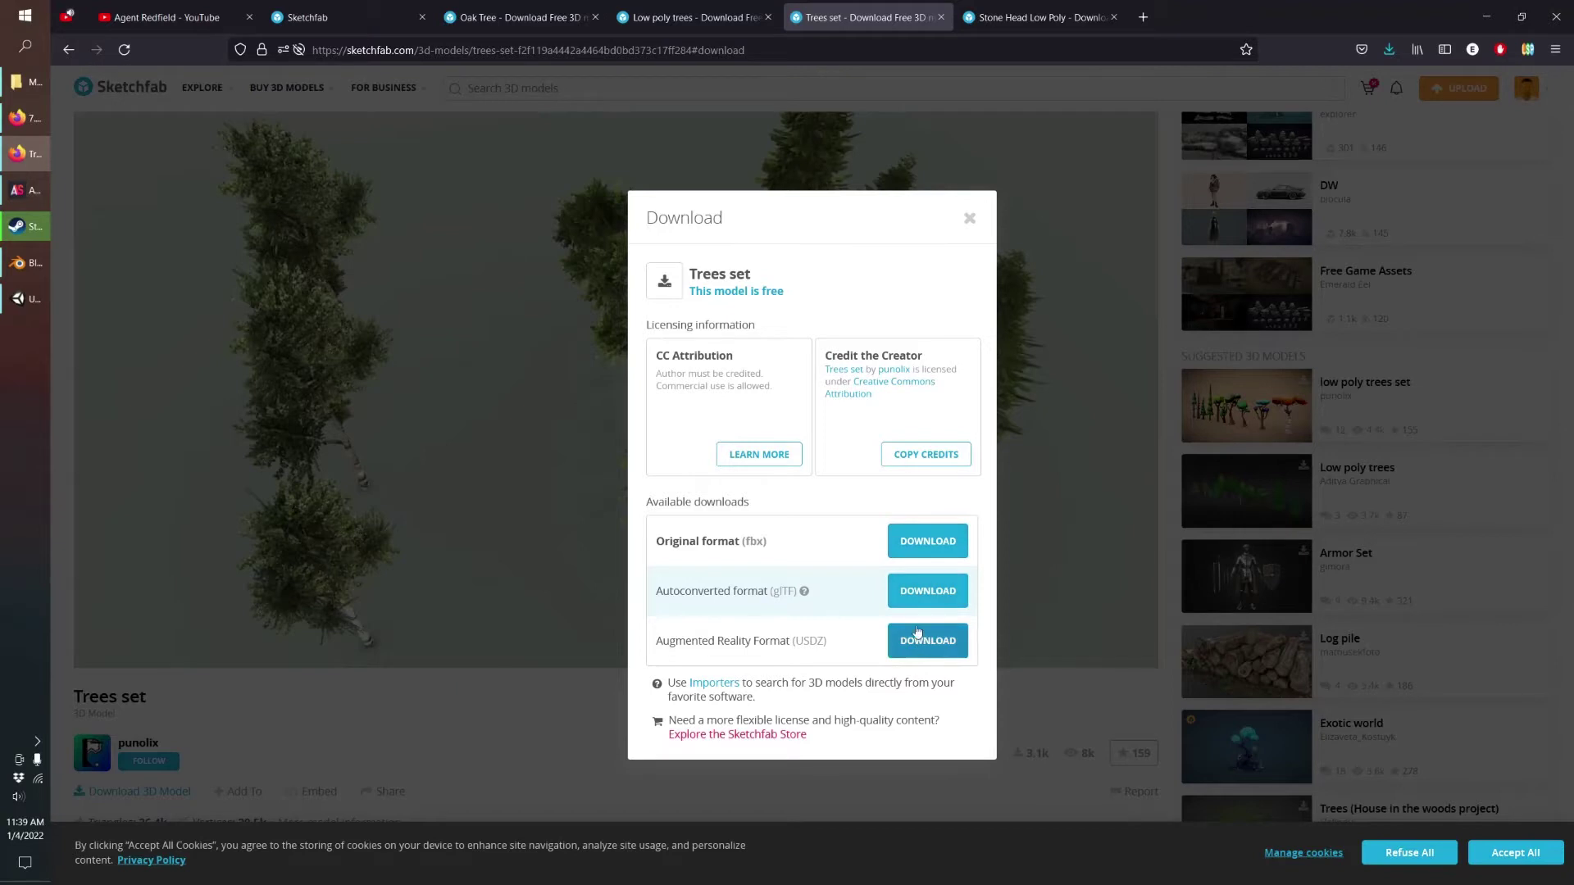
pyautogui.moveTo(755, 543); pyautogui.dragTo(654, 550)
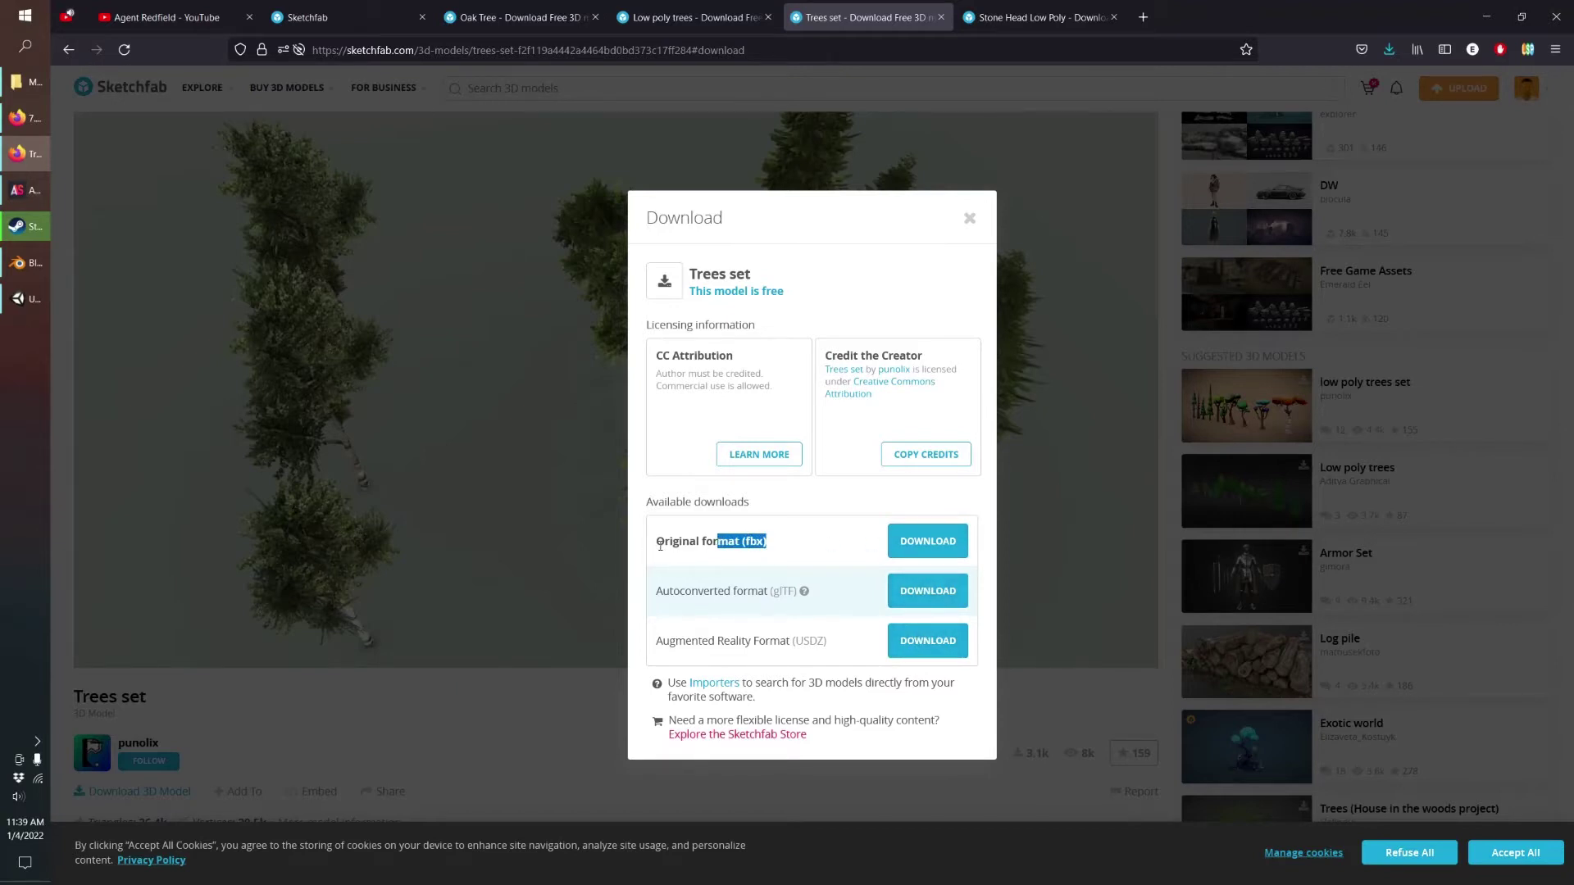
pyautogui.click(779, 546)
pyautogui.click(904, 596)
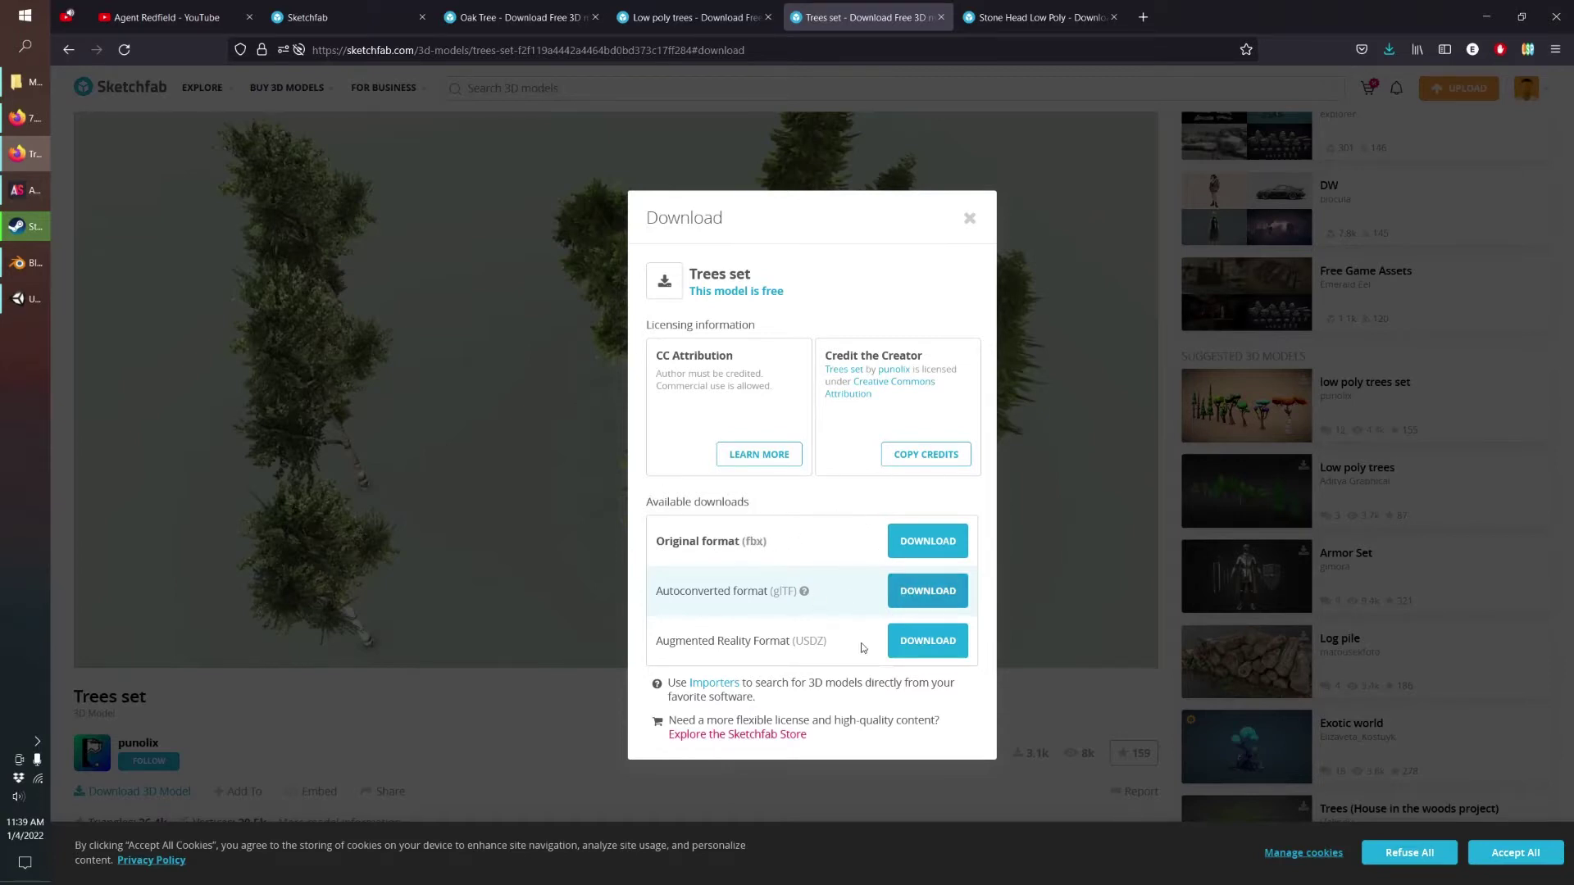
pyautogui.click(967, 218)
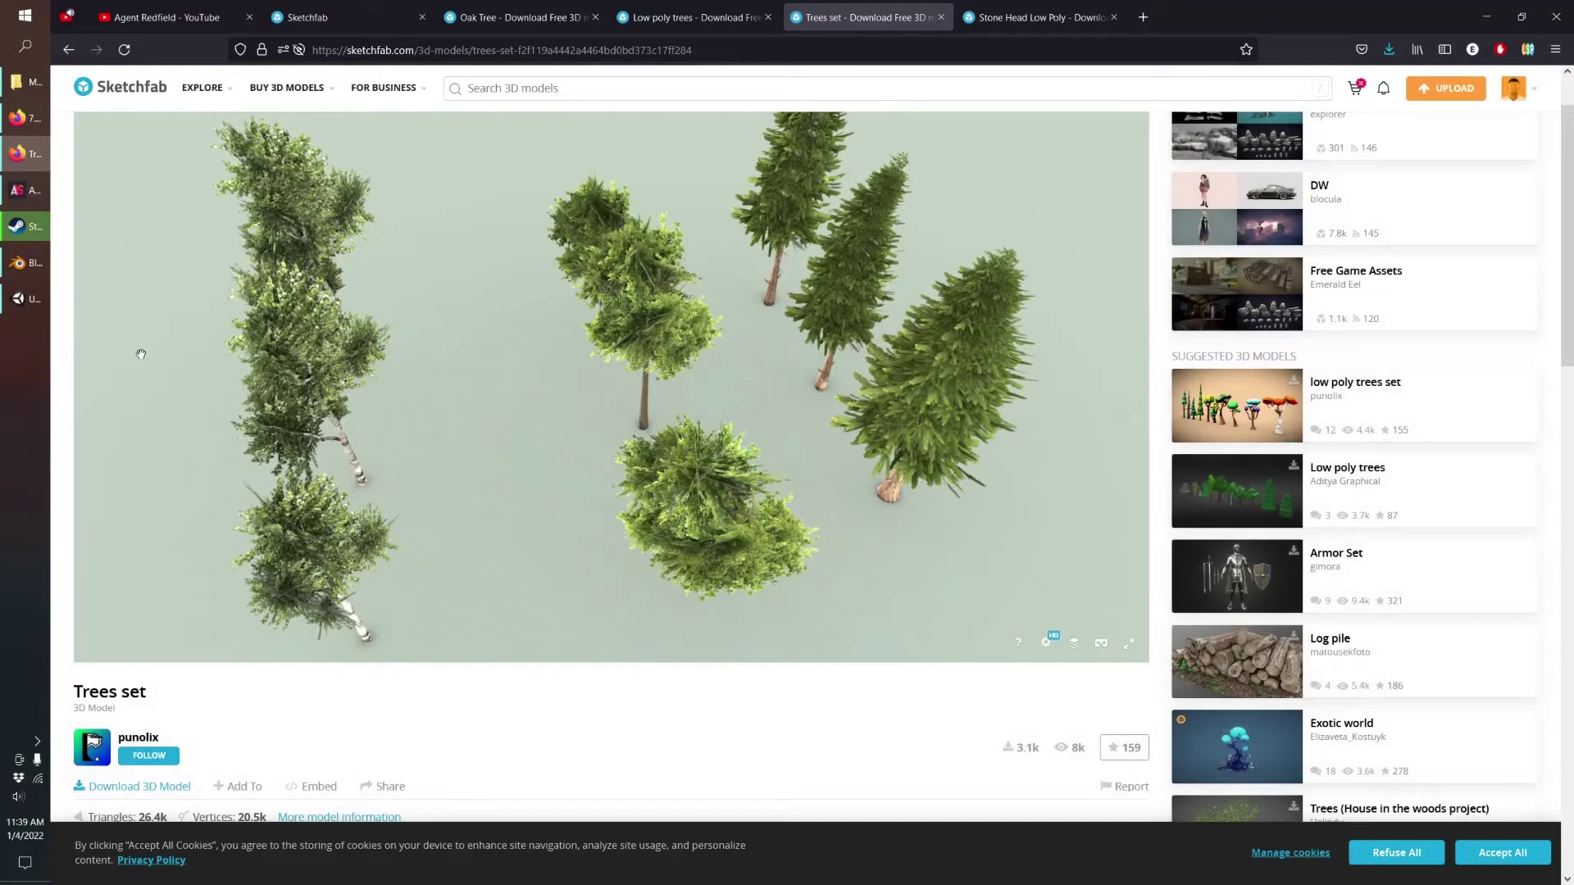
# Step: Return to Blender, dismiss the File menu and reselect the tree mesh
pyautogui.click(29, 262)
pyautogui.scroll(-2, 852, 338)
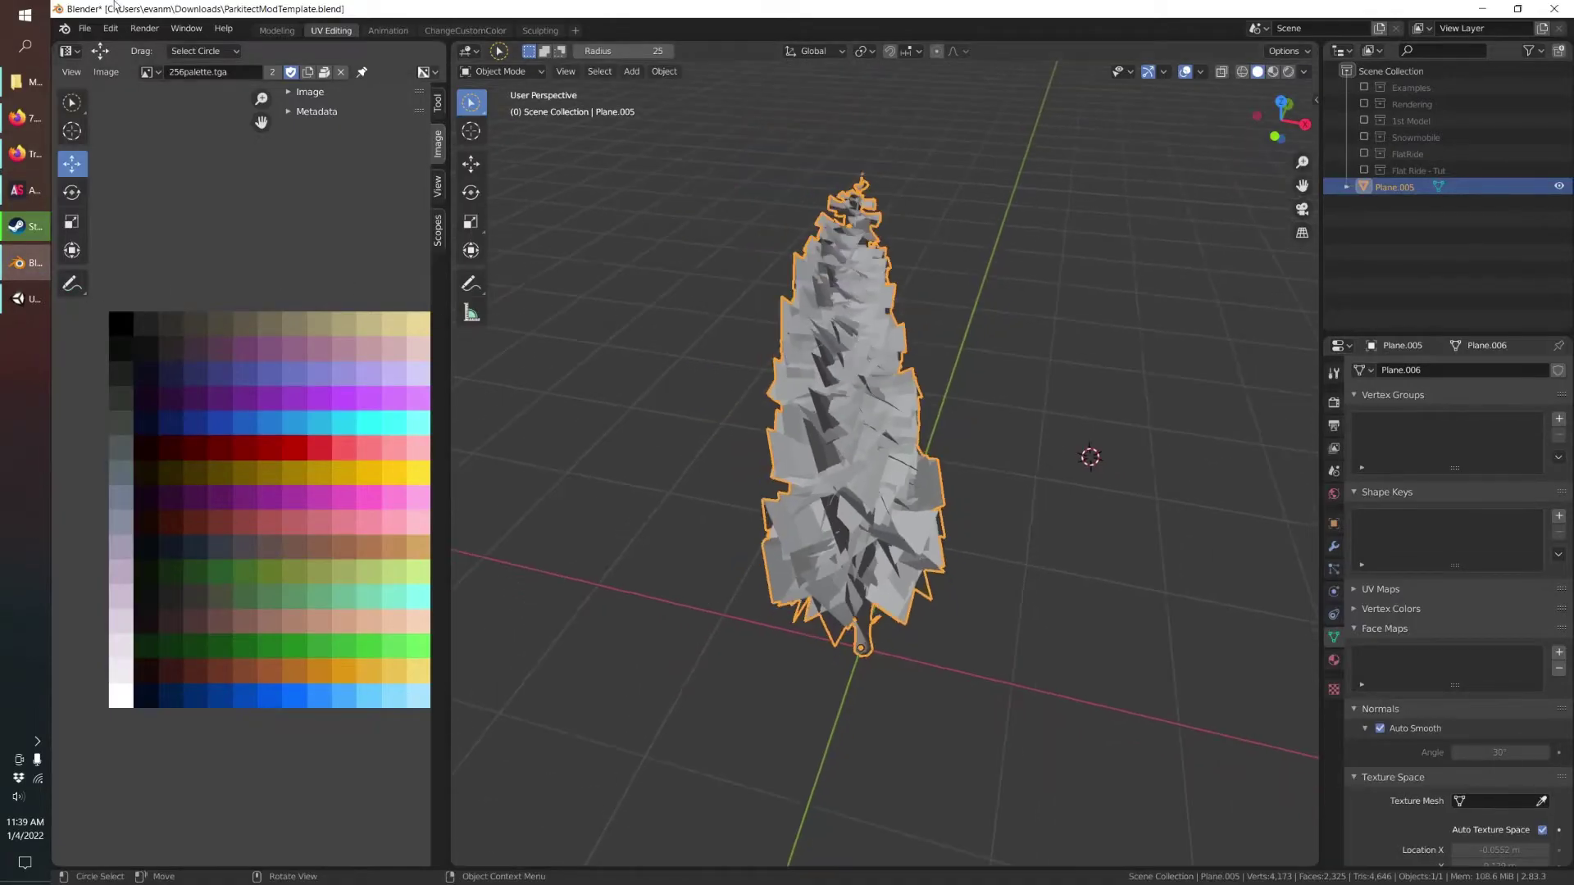
pyautogui.click(85, 28)
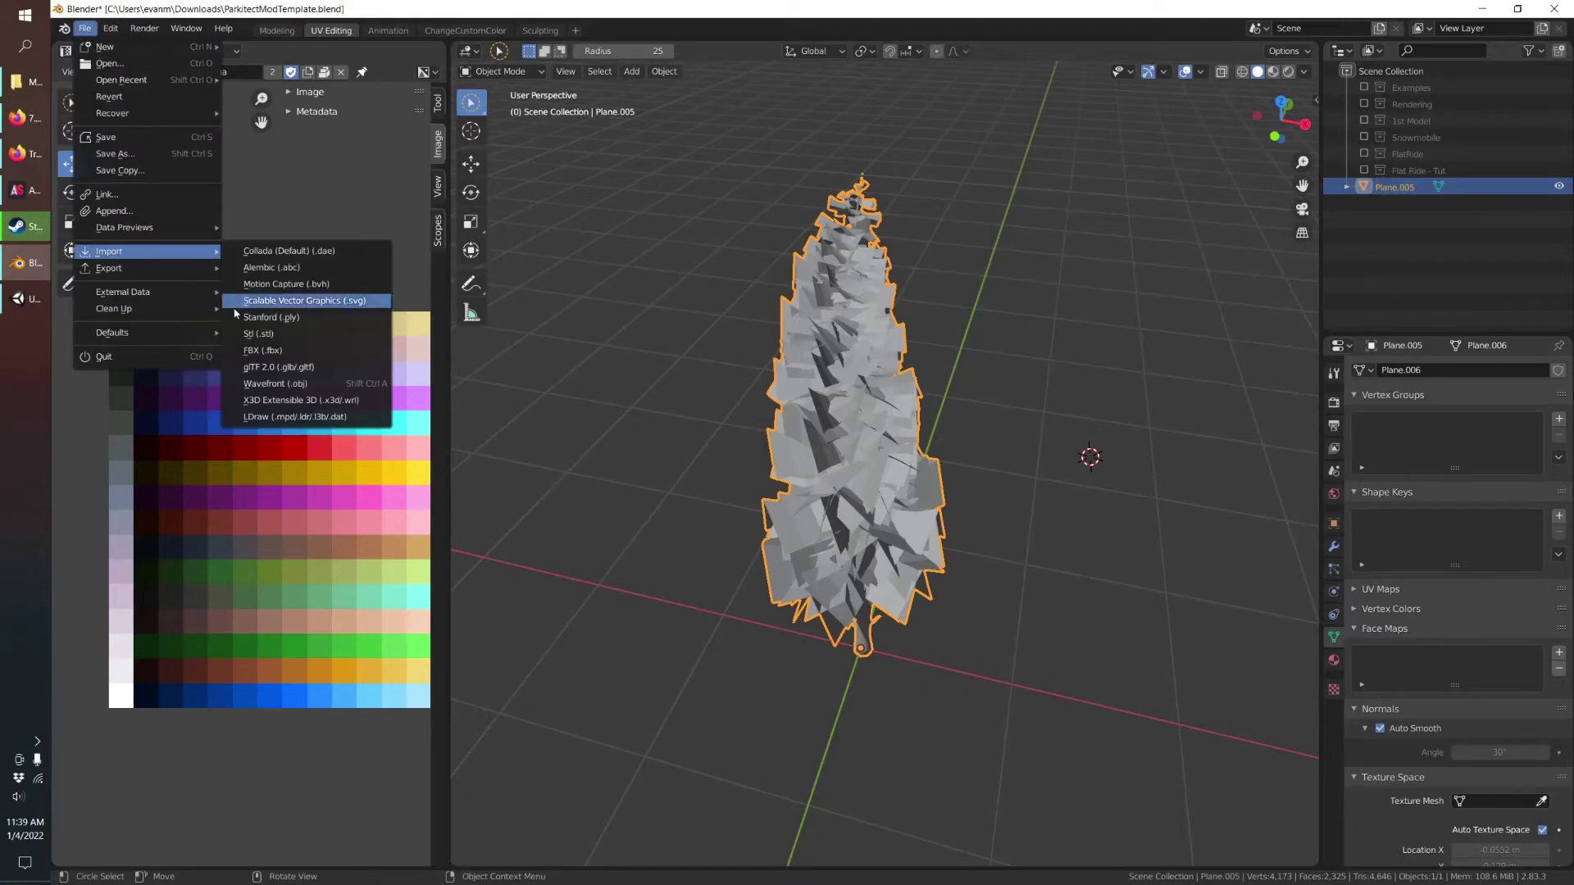
pyautogui.click(1084, 362)
pyautogui.scroll(2, 902, 410)
pyautogui.click(772, 487)
pyautogui.scroll(2, 771, 487)
pyautogui.scroll(-3, 771, 487)
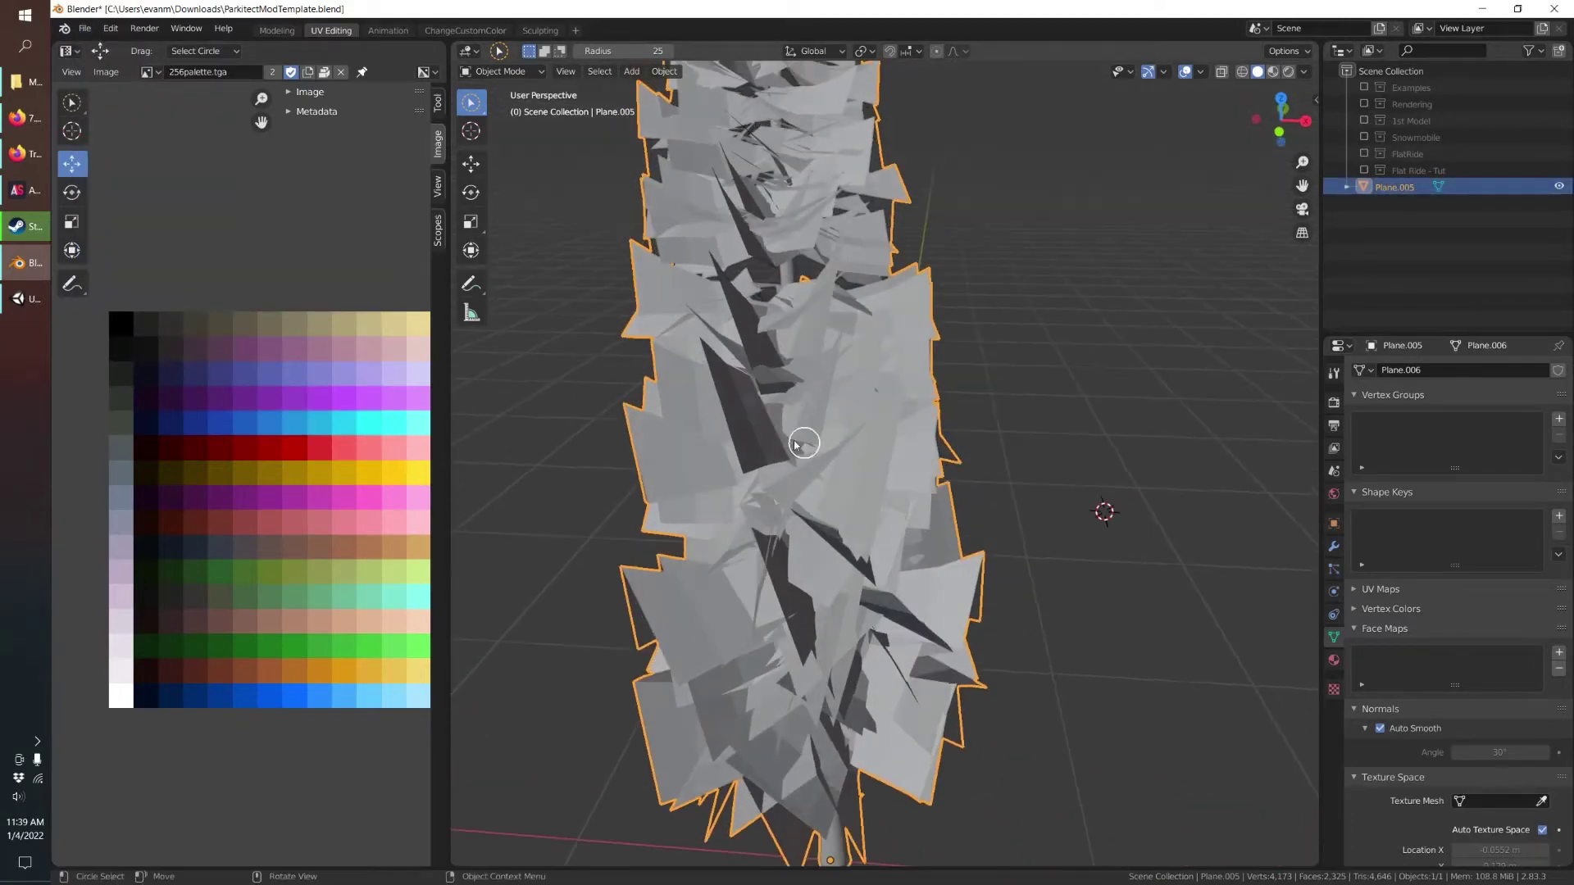
# Step: Import the FBX model from the Downloads\trees-set folder
pyautogui.click(84, 28)
pyautogui.moveTo(141, 259)
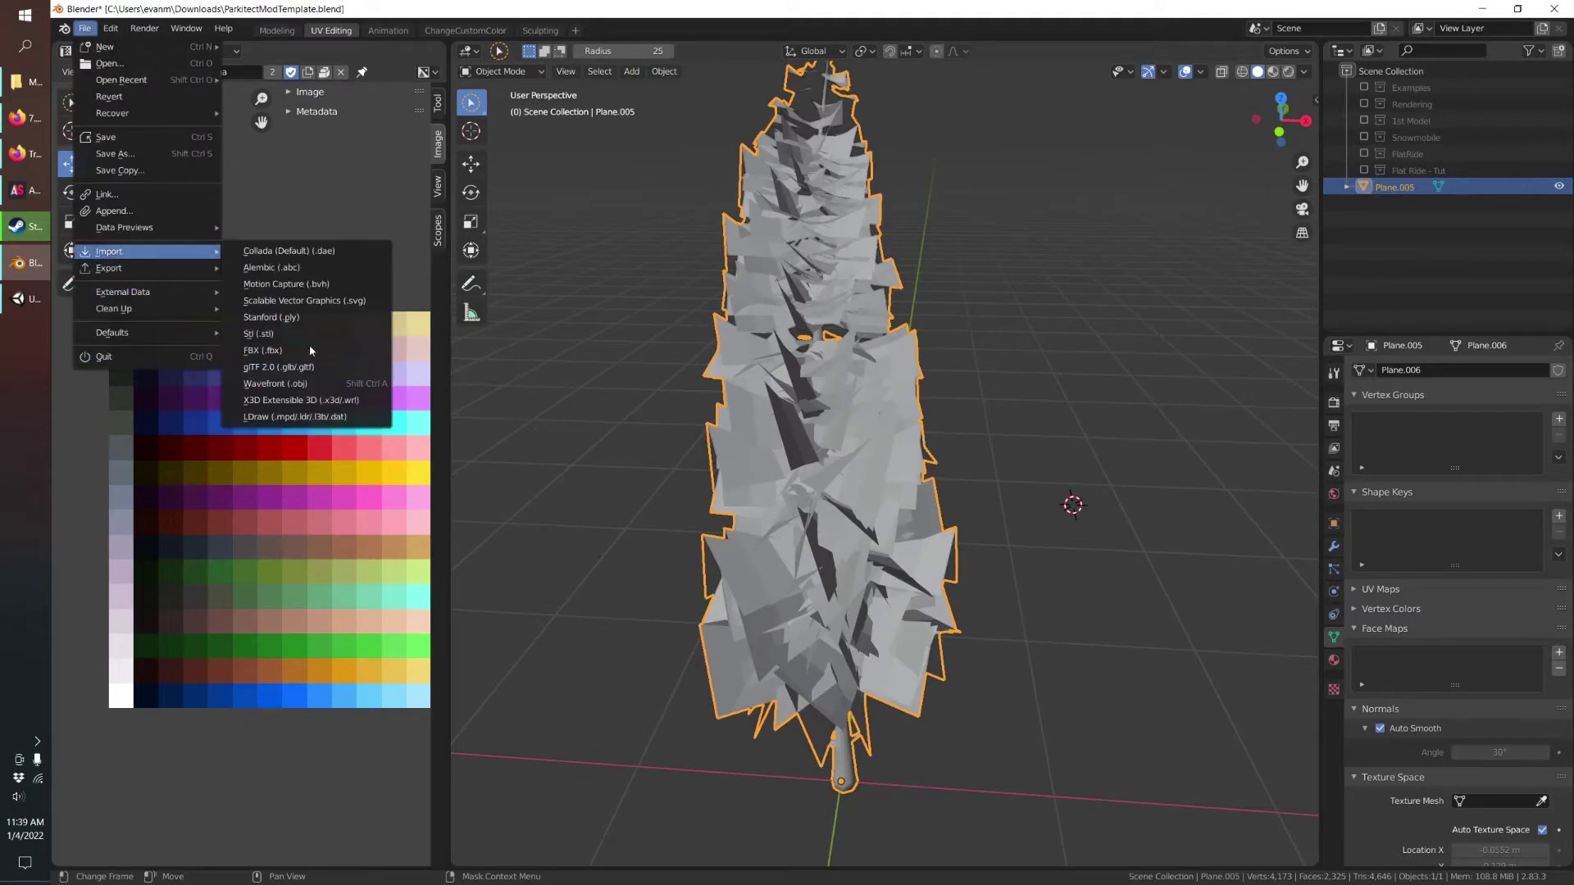
pyautogui.click(308, 358)
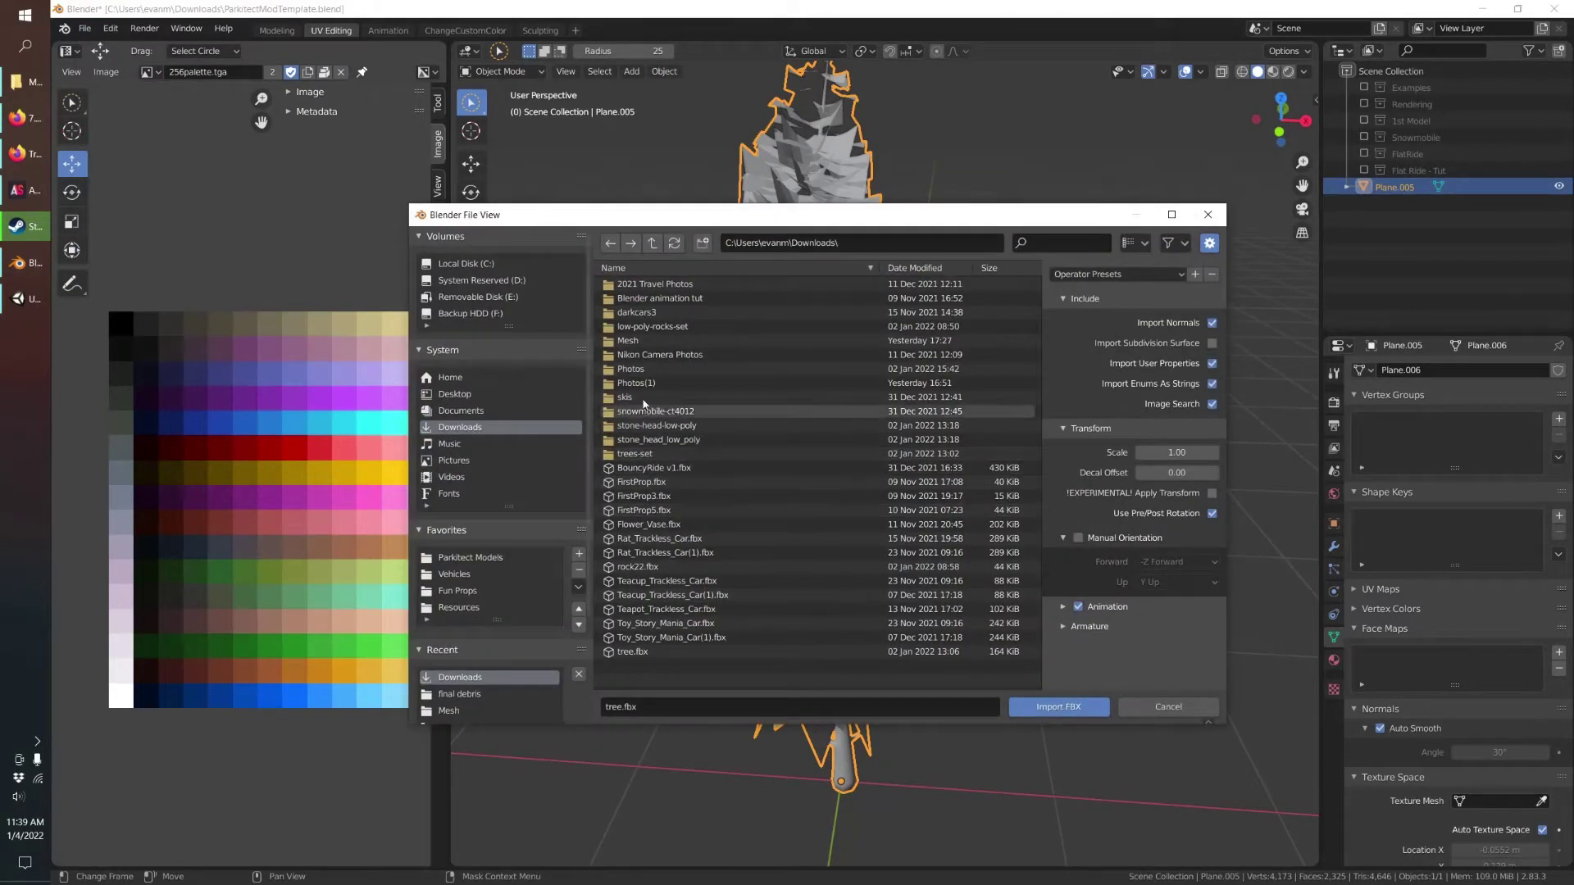
pyautogui.doubleClick(677, 453)
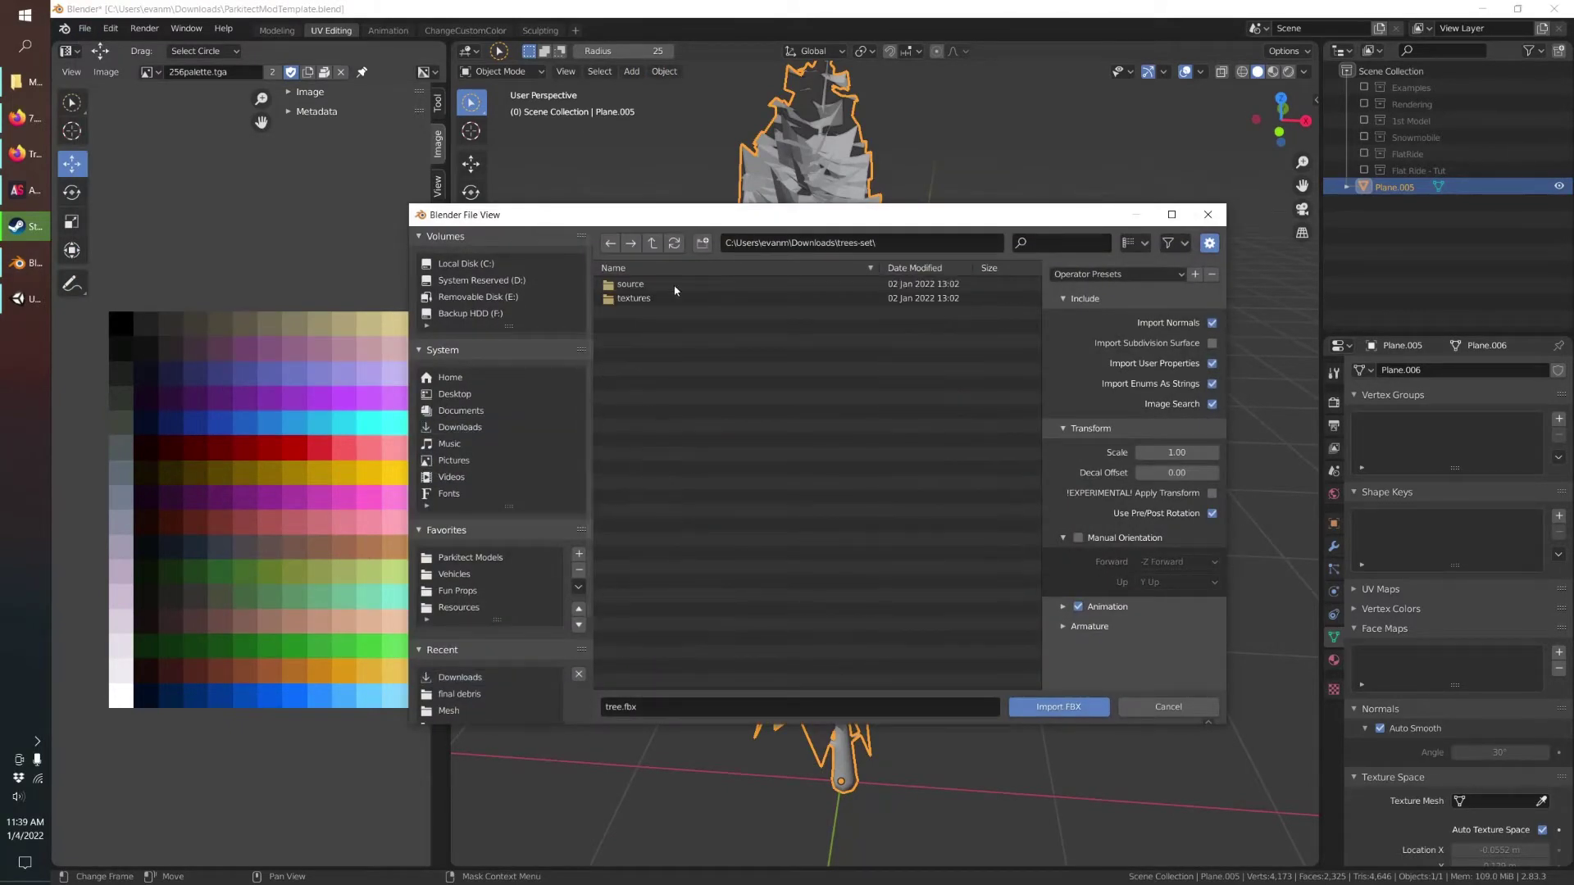
pyautogui.doubleClick(626, 285)
# Step: Orbit around the imported trees and select Plane.003 in the Outliner
pyautogui.scroll(10, 911, 451)
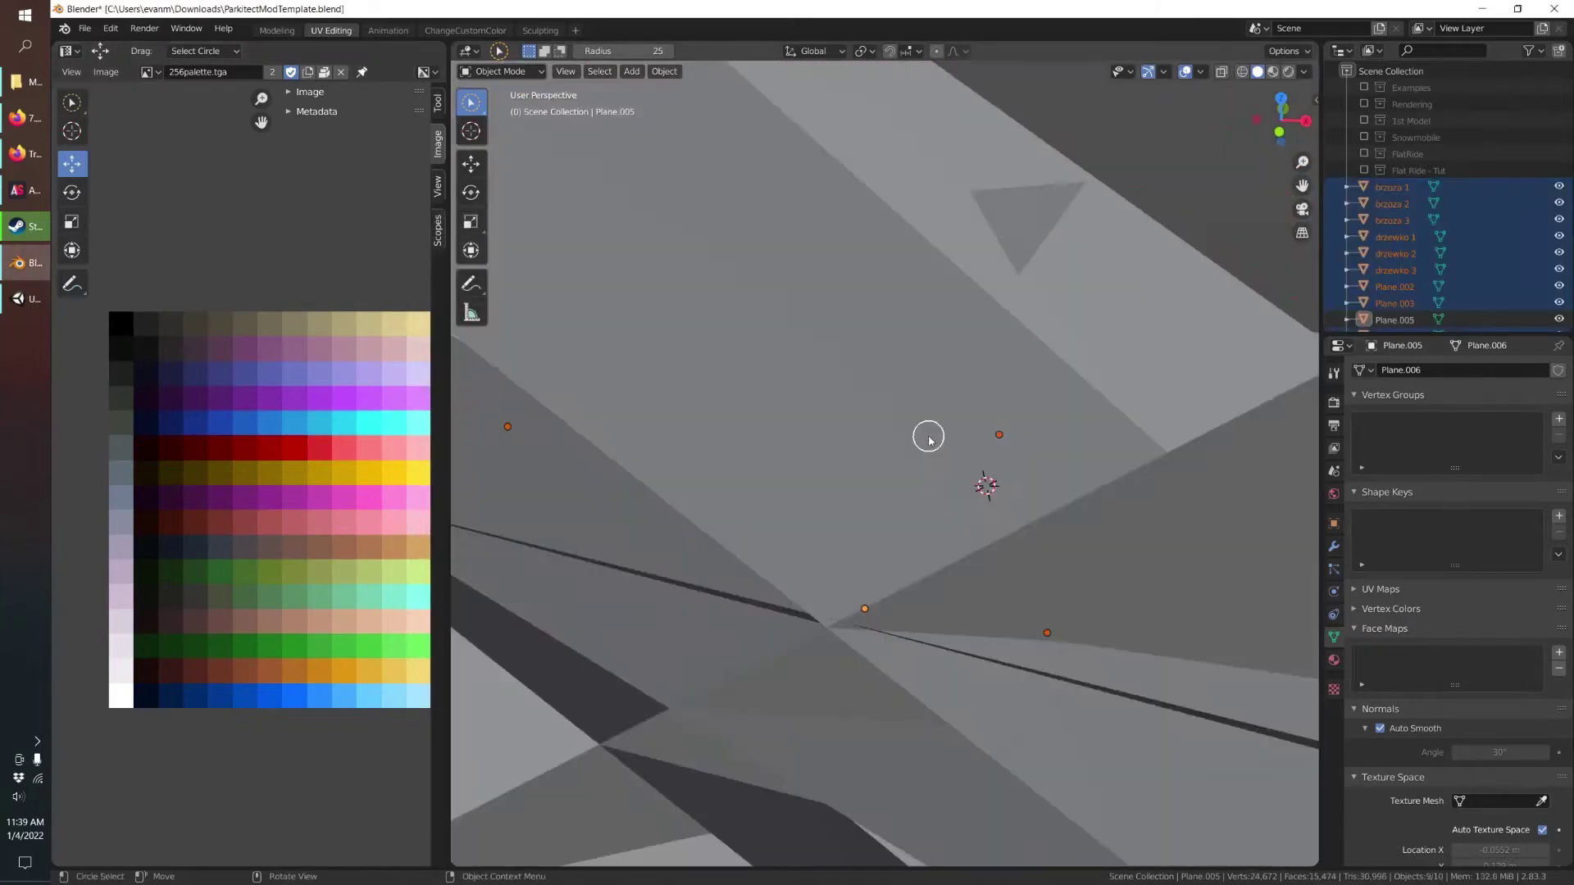
pyautogui.moveTo(929, 440); pyautogui.dragTo(974, 447, button='middle')
pyautogui.scroll(-1, 1528, 265)
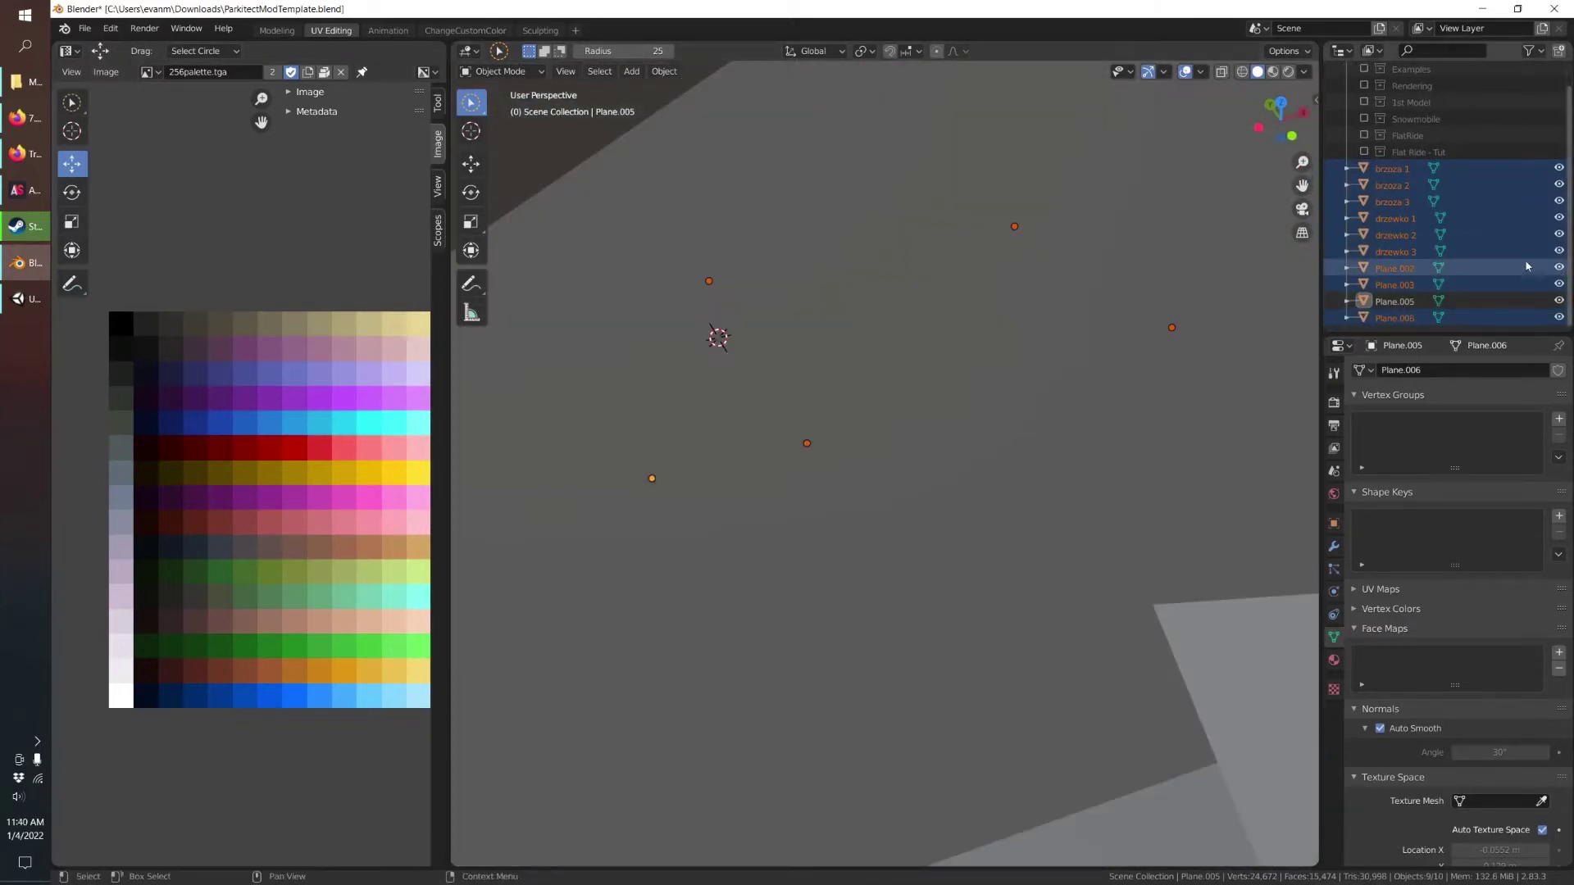
pyautogui.click(1468, 284)
pyautogui.scroll(-10, 844, 372)
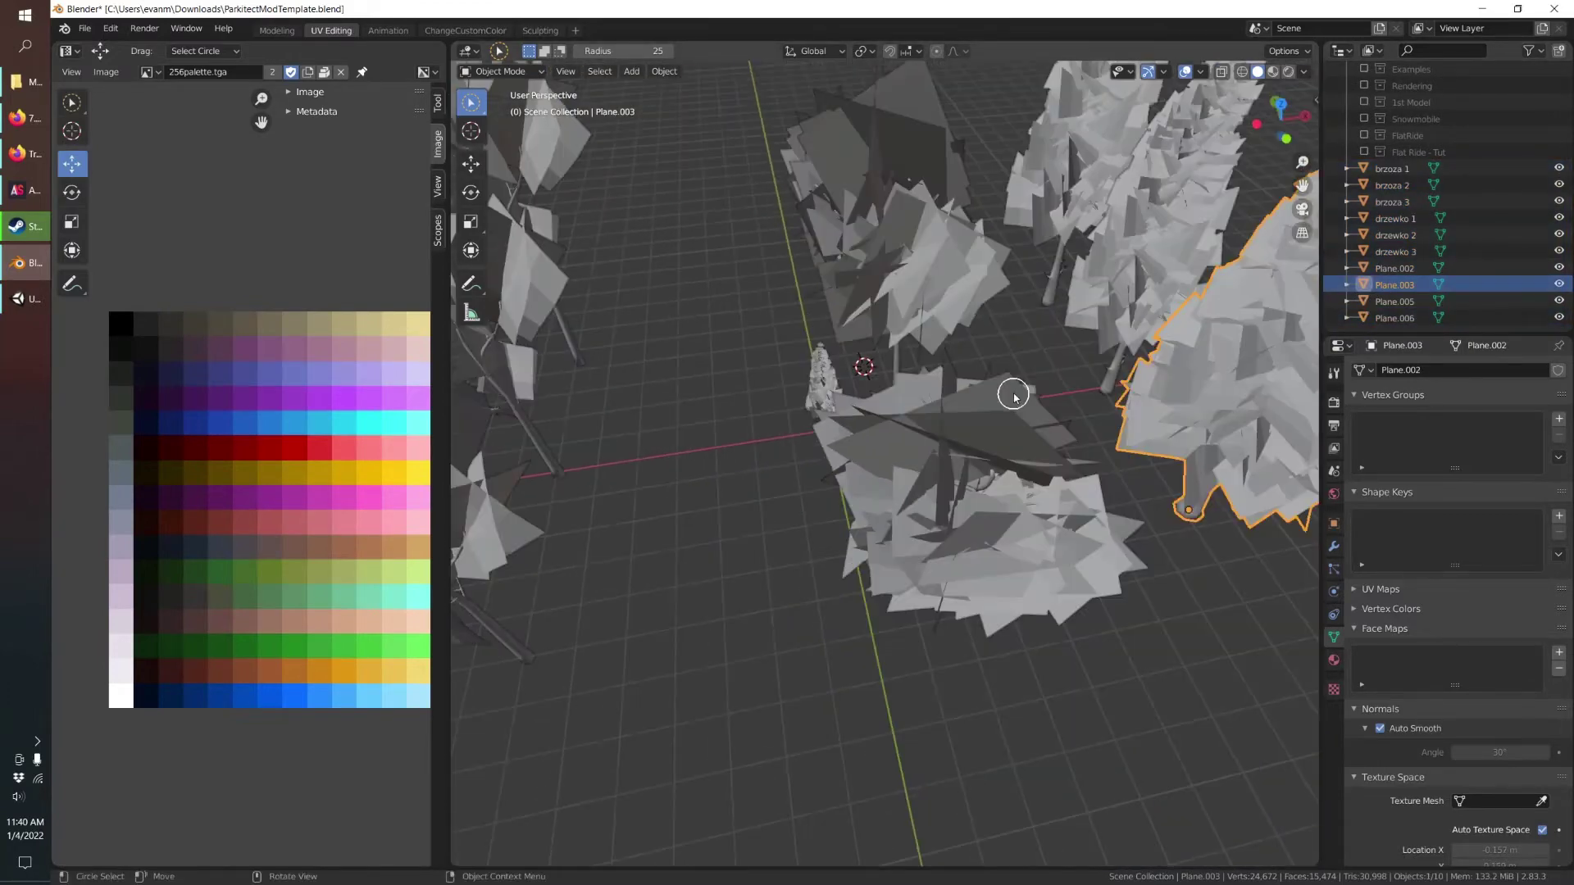
pyautogui.scroll(-6, 1014, 399)
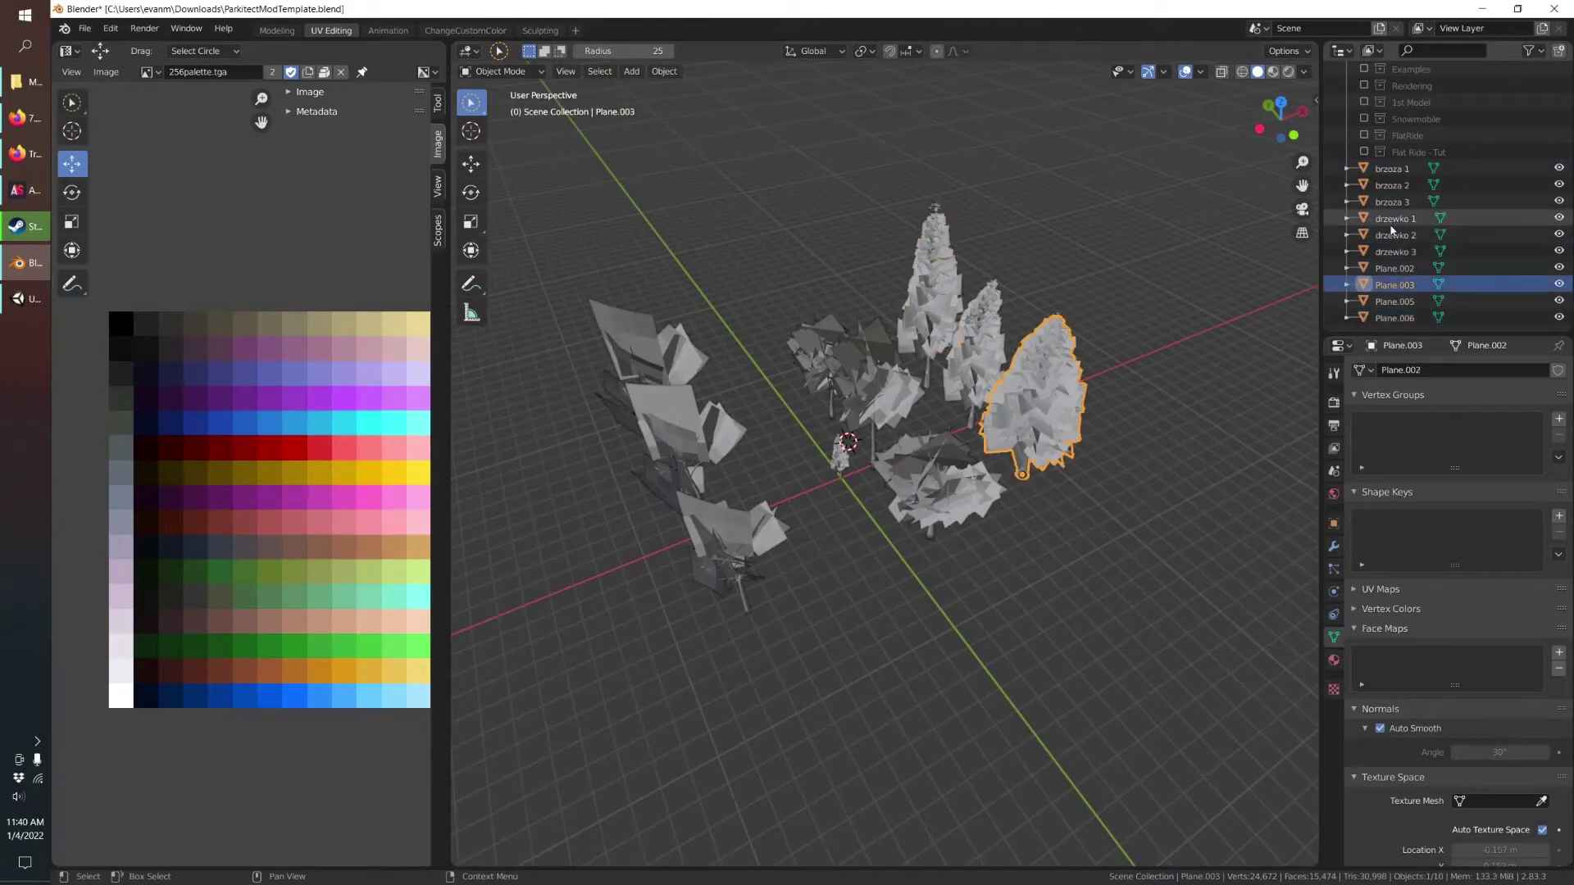
# Step: Step through the tree objects, select all, and isolate the Plane.005 tree
pyautogui.press('Up')
pyautogui.press('Up')
pyautogui.press('Up')
pyautogui.press('Up')
pyautogui.press('Up')
pyautogui.press('Up')
pyautogui.press('Up')
pyautogui.moveTo(820, 442); pyautogui.dragTo(743, 369, button='middle')
pyautogui.press('Down')
pyautogui.press('Down')
pyautogui.press('Down')
pyautogui.press('Down')
pyautogui.press('Down')
pyautogui.press('Down')
pyautogui.press('Down')
pyautogui.press('Down')
pyautogui.press('Down')
pyautogui.press('Up')
pyautogui.press('a')
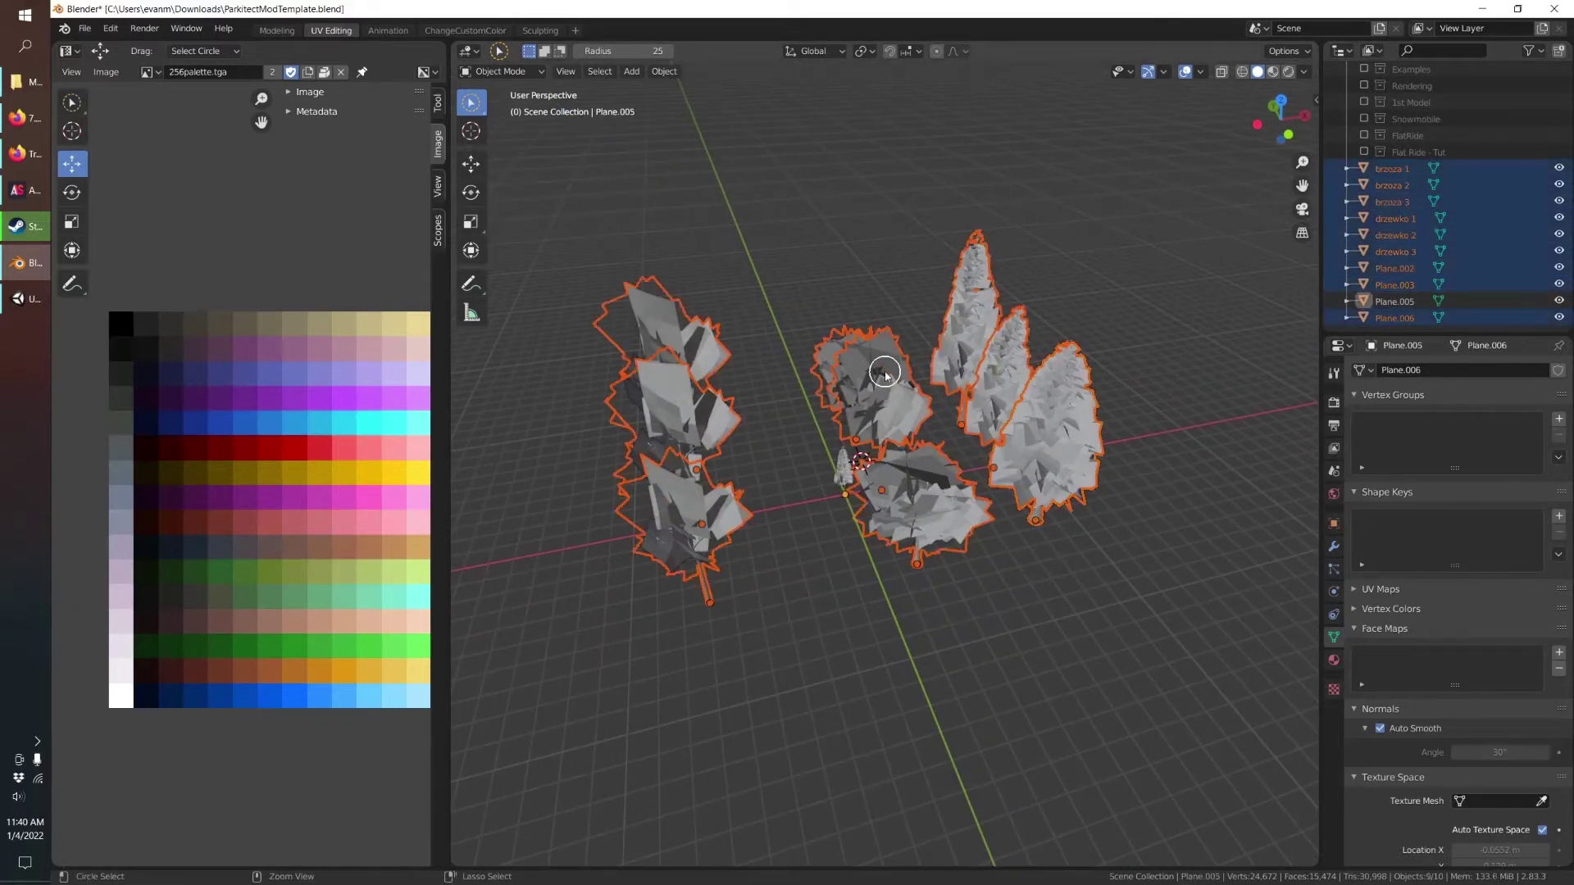
pyautogui.press('KP_Divide')
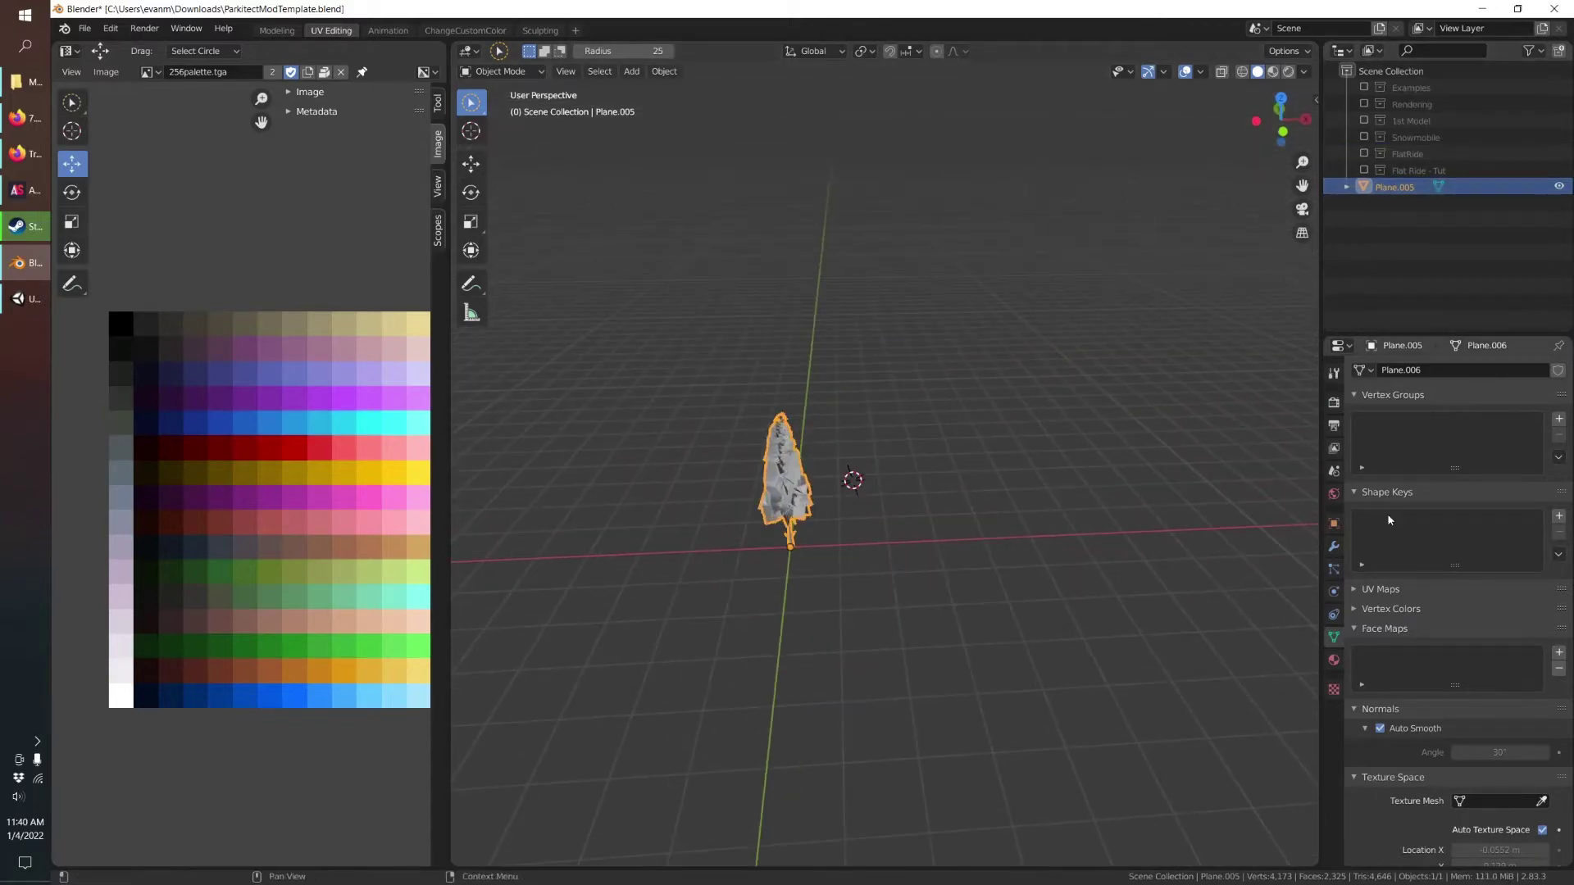
# Step: Show Plane.005's location, rotation and scale in Object properties and centre the view
pyautogui.click(1334, 592)
pyautogui.click(1334, 615)
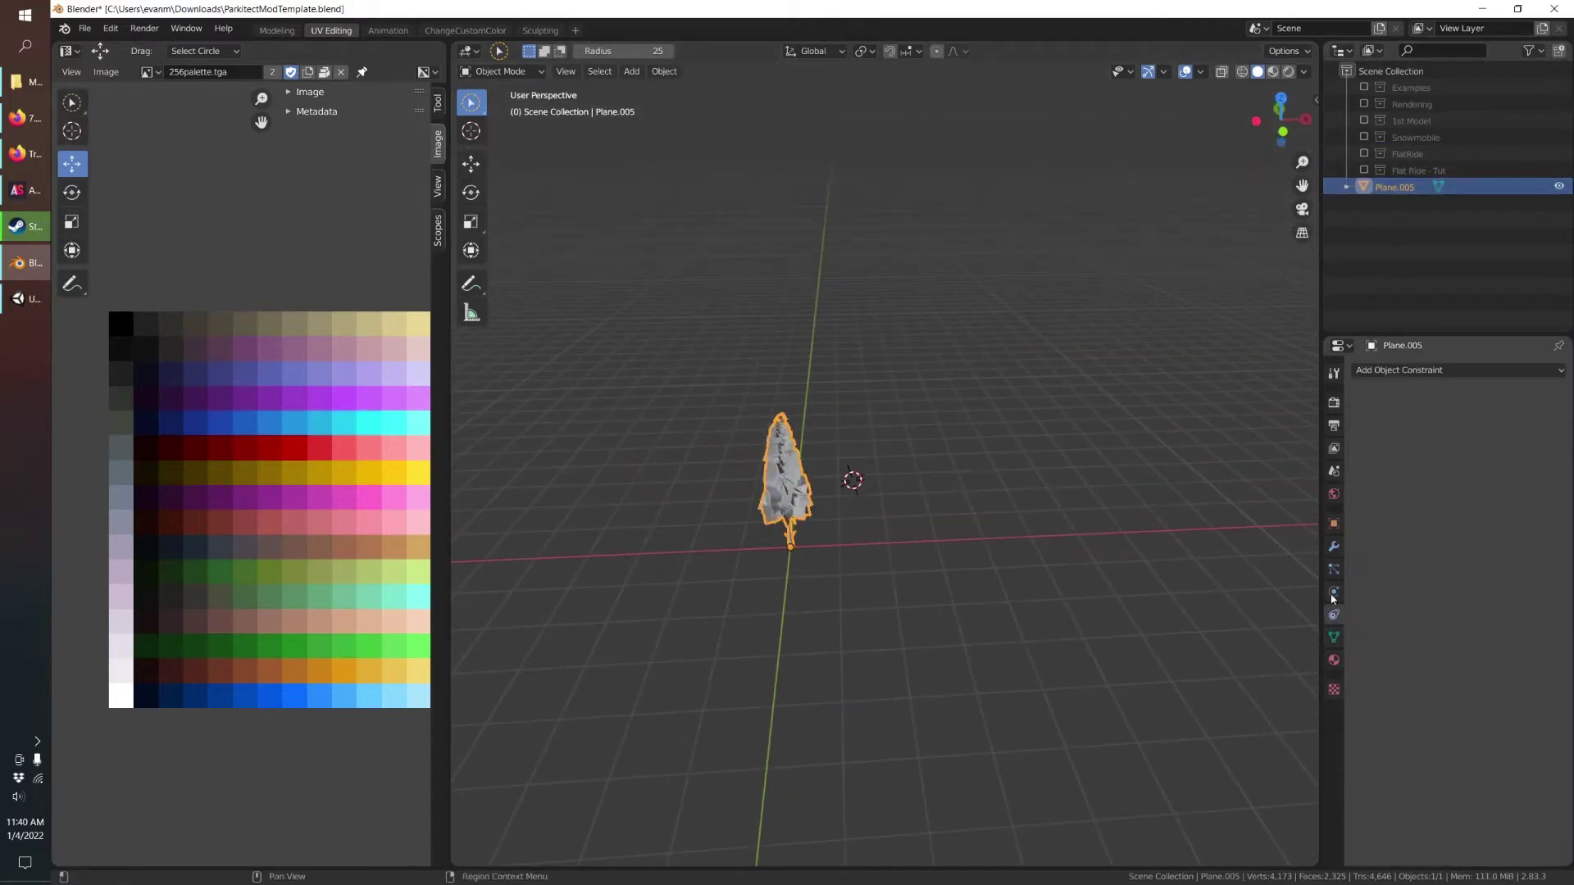
pyautogui.click(1334, 523)
pyautogui.scroll(5, 820, 541)
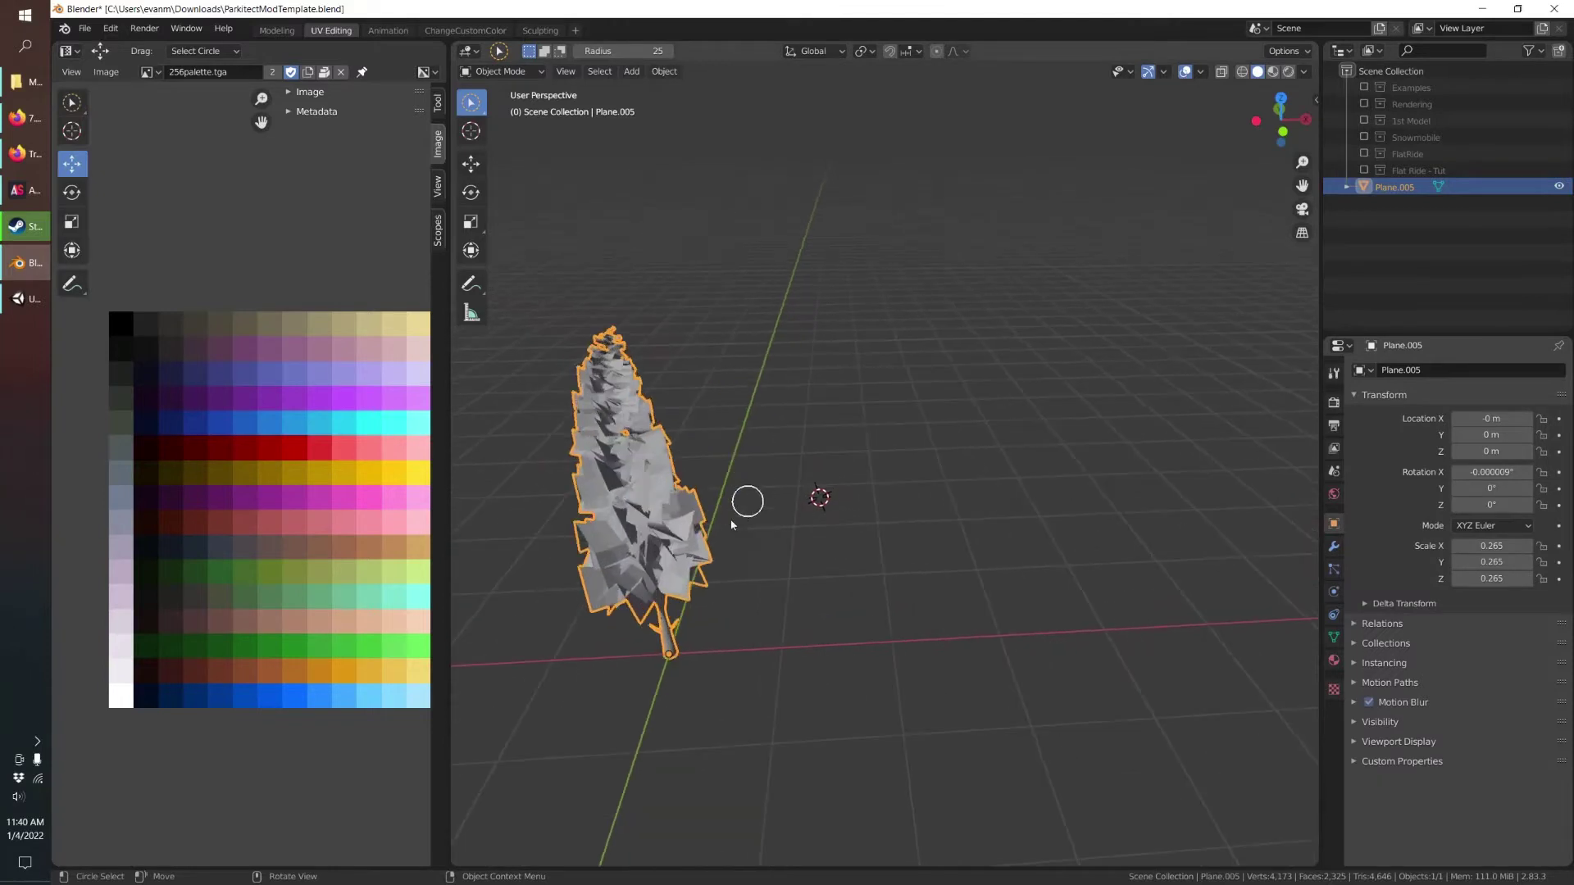
pyautogui.keyDown('shift'); pyautogui.moveTo(821, 543); pyautogui.dragTo(902, 529, button='middle'); pyautogui.keyUp('shift')
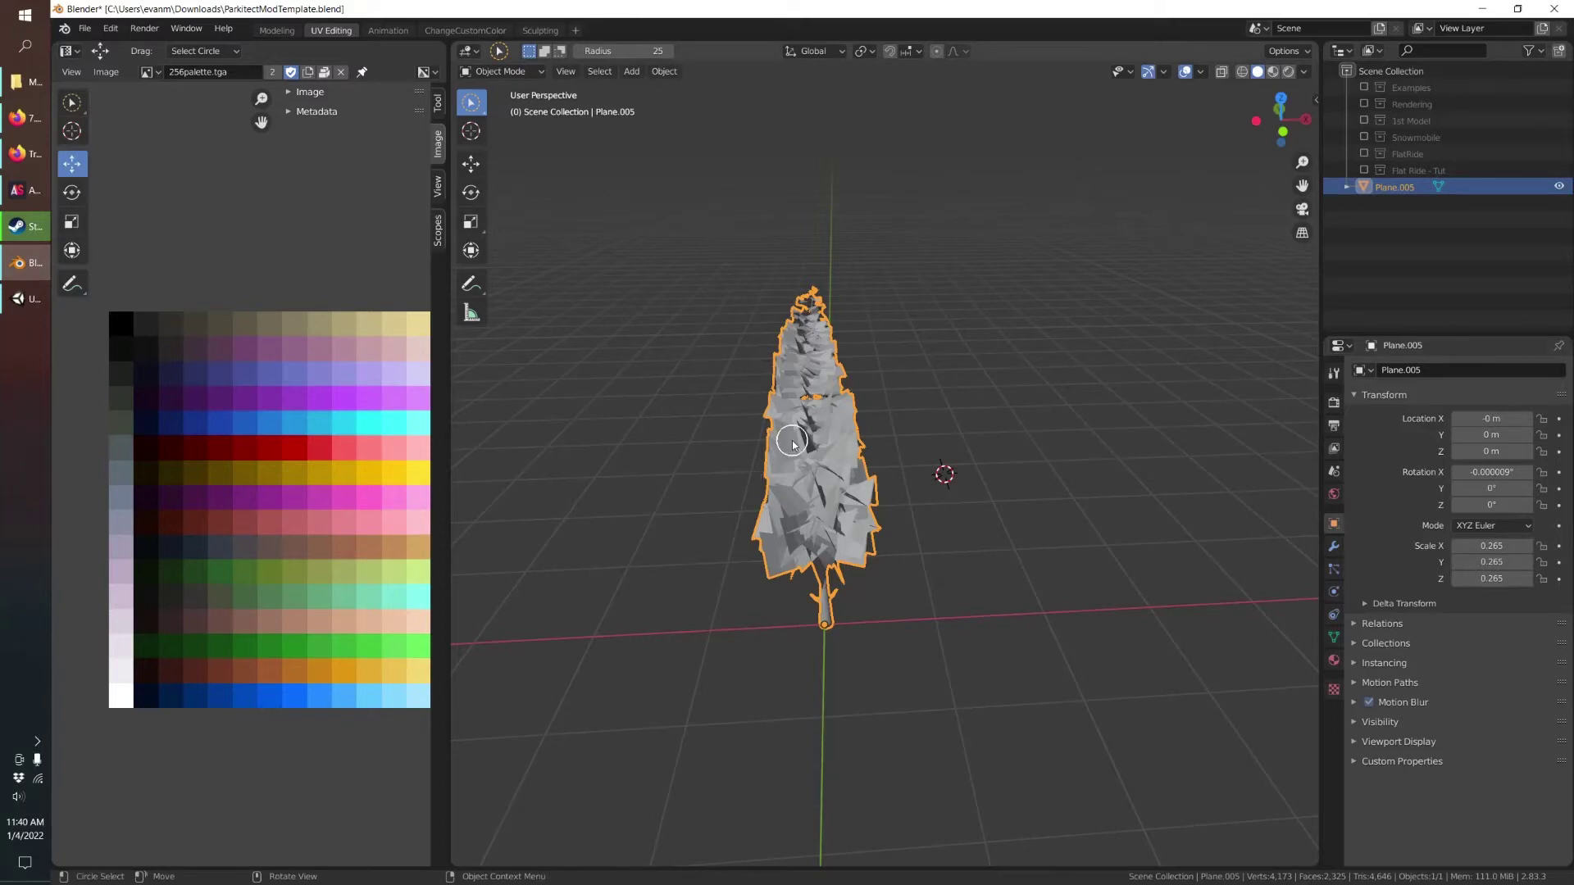
pyautogui.scroll(4, 852, 332)
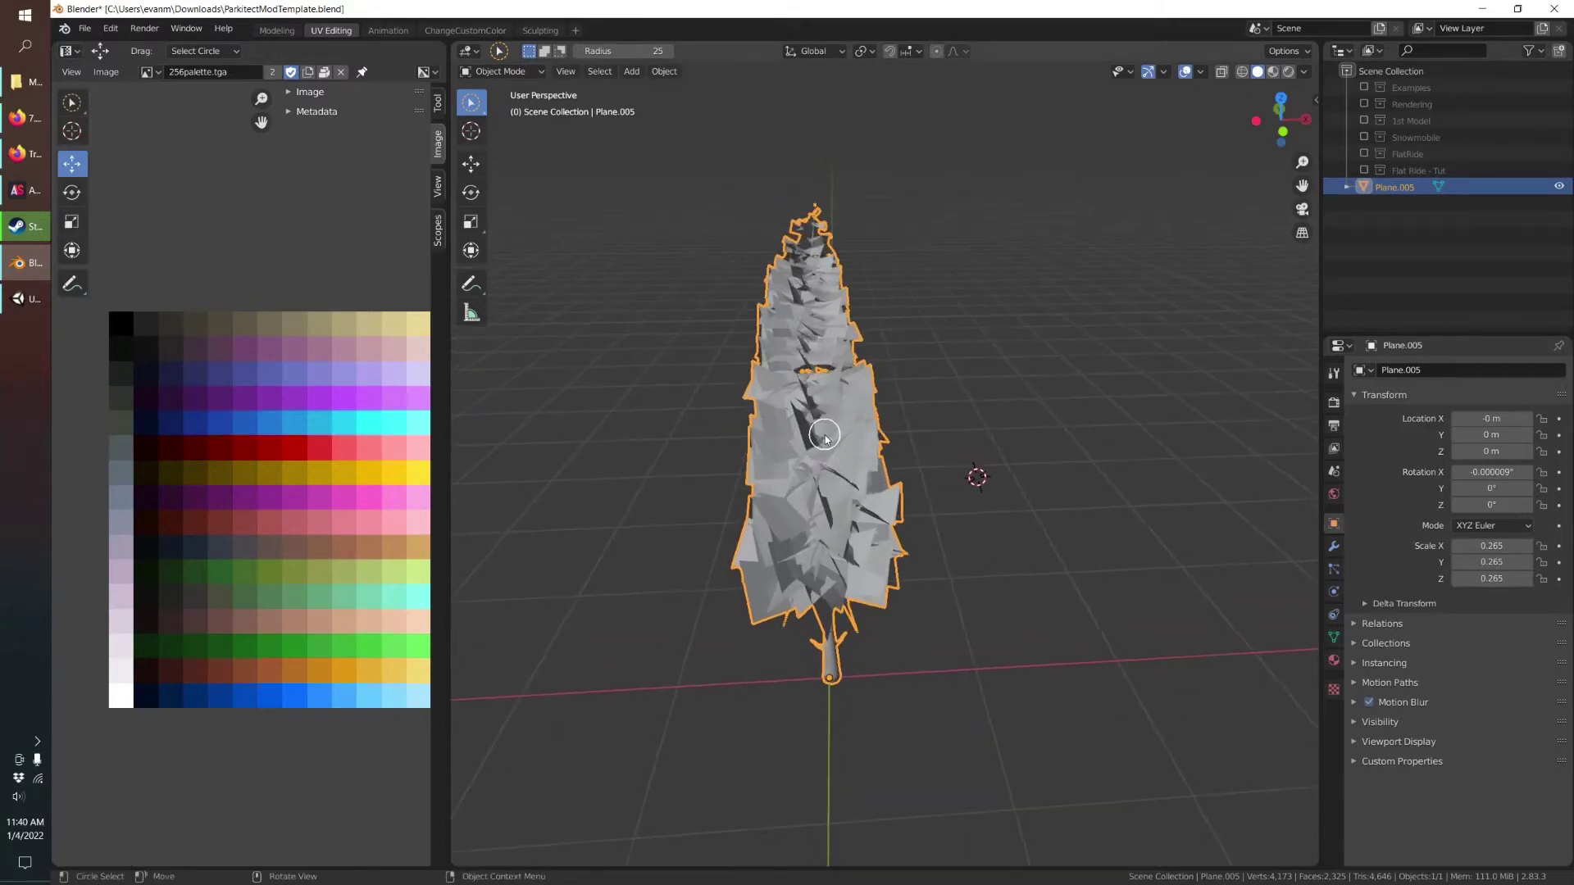
# Step: Apply rotation and scale so the tree reads 0° rotation and 1.000 scale
pyautogui.hotkey('ctrl', 'a')
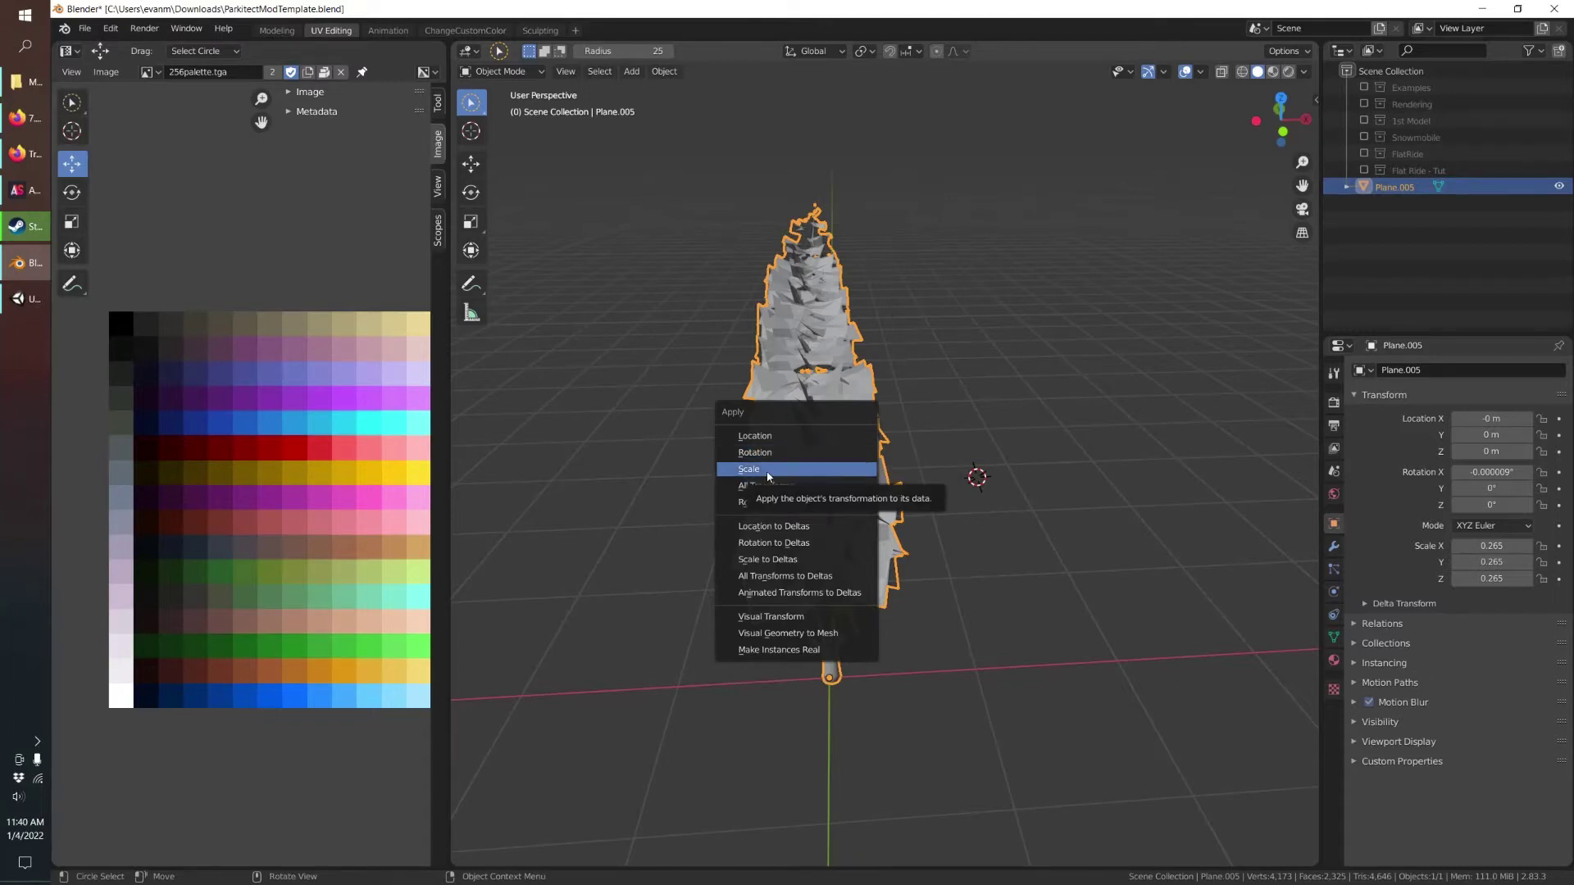
pyautogui.click(786, 507)
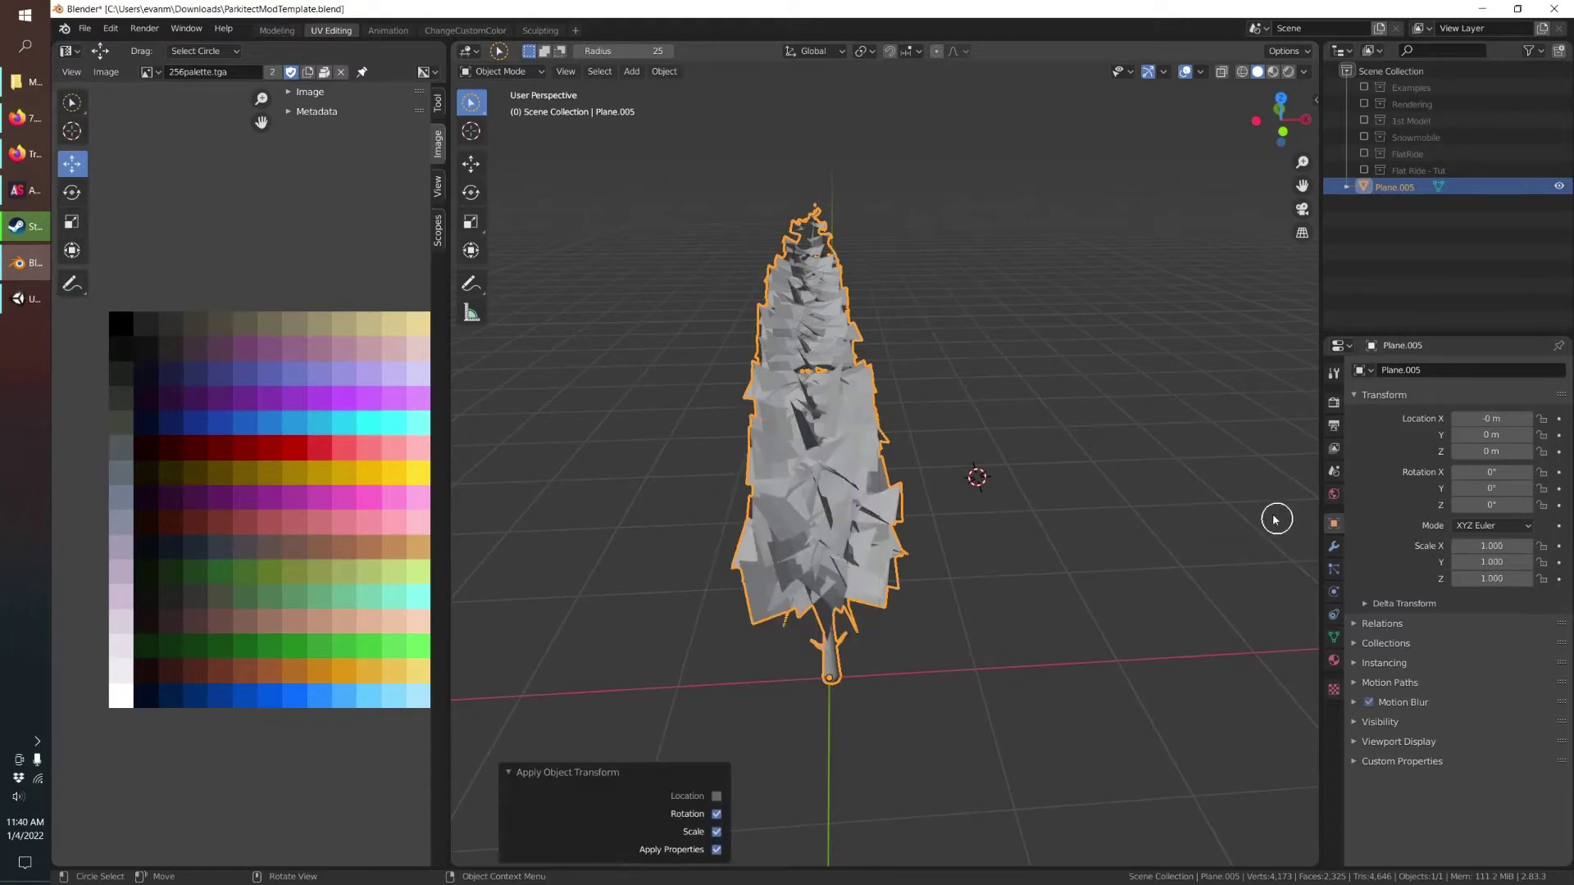
pyautogui.scroll(3, 1096, 541)
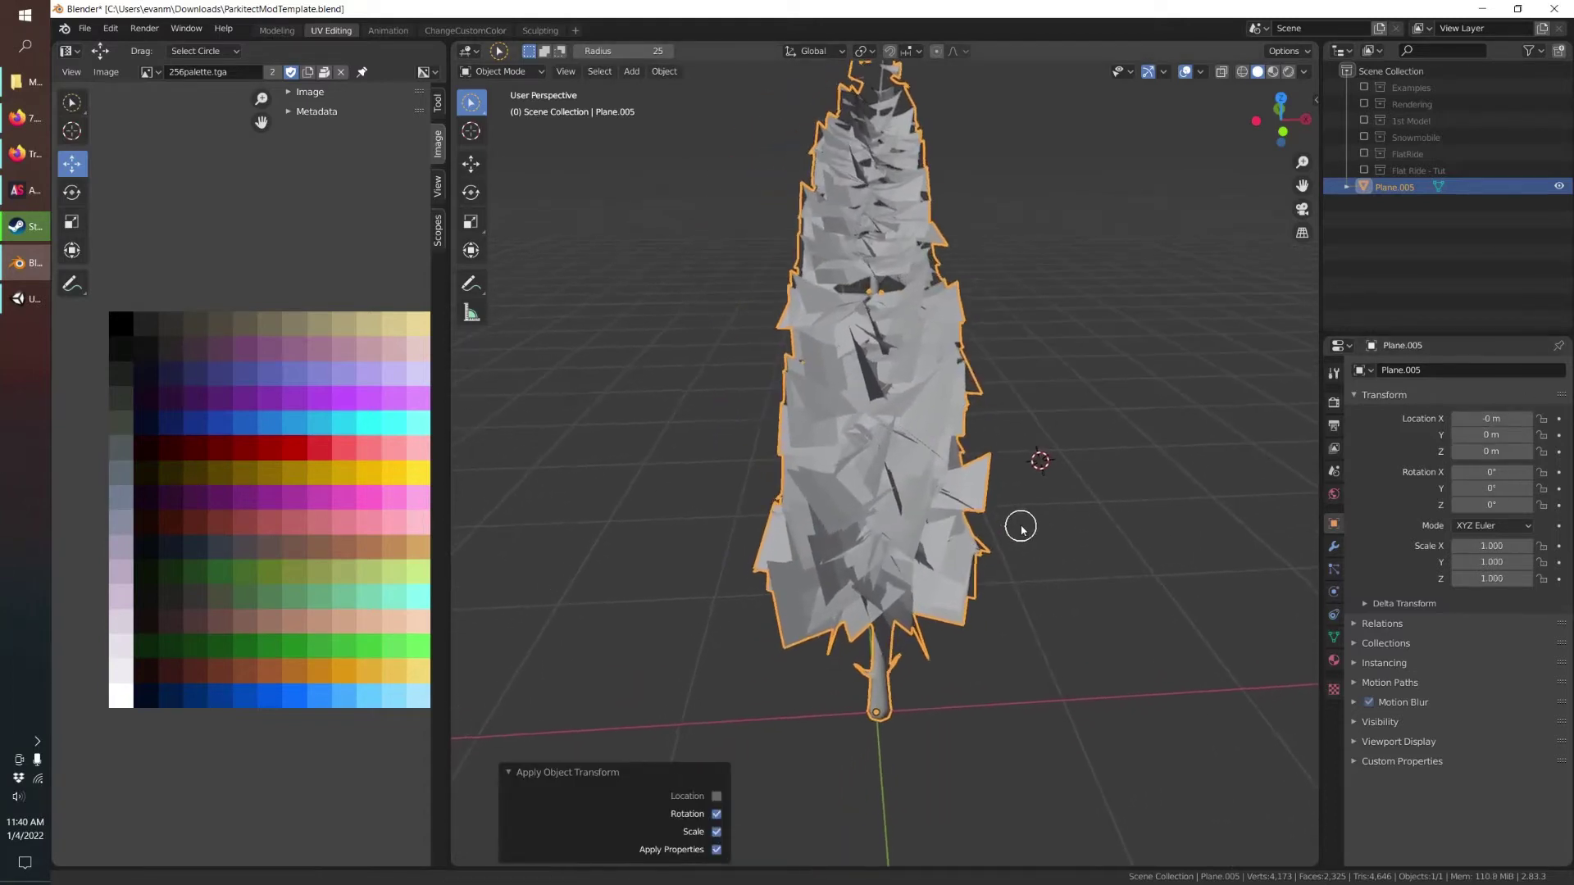